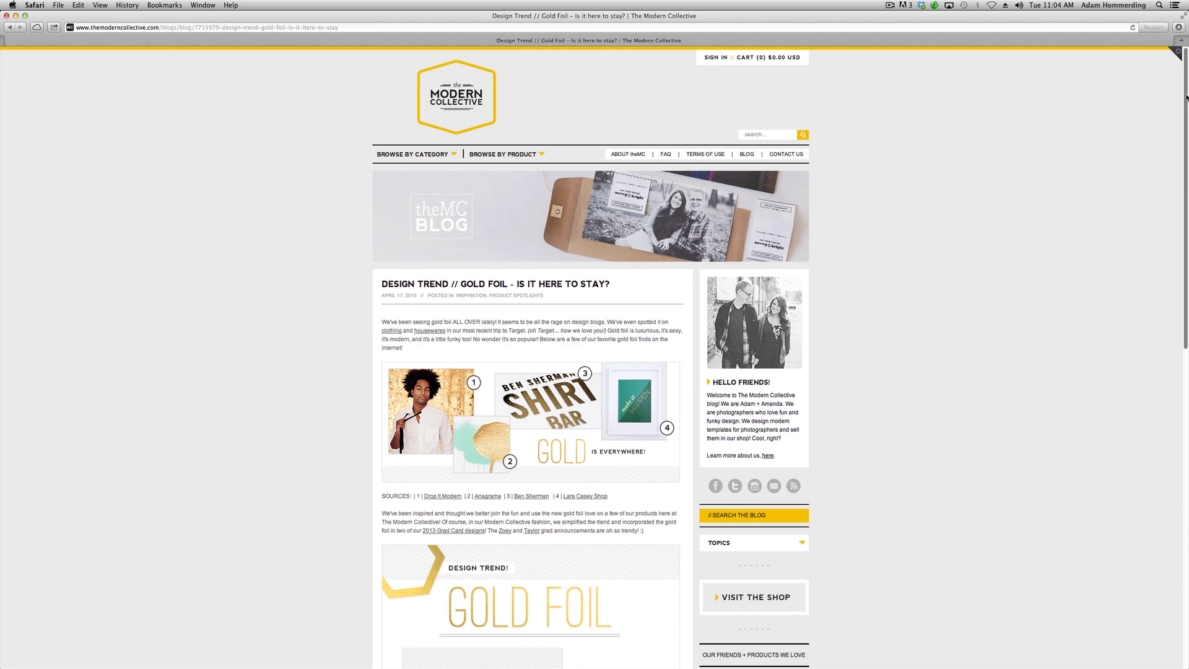
scroll(1177, 129, down, 3)
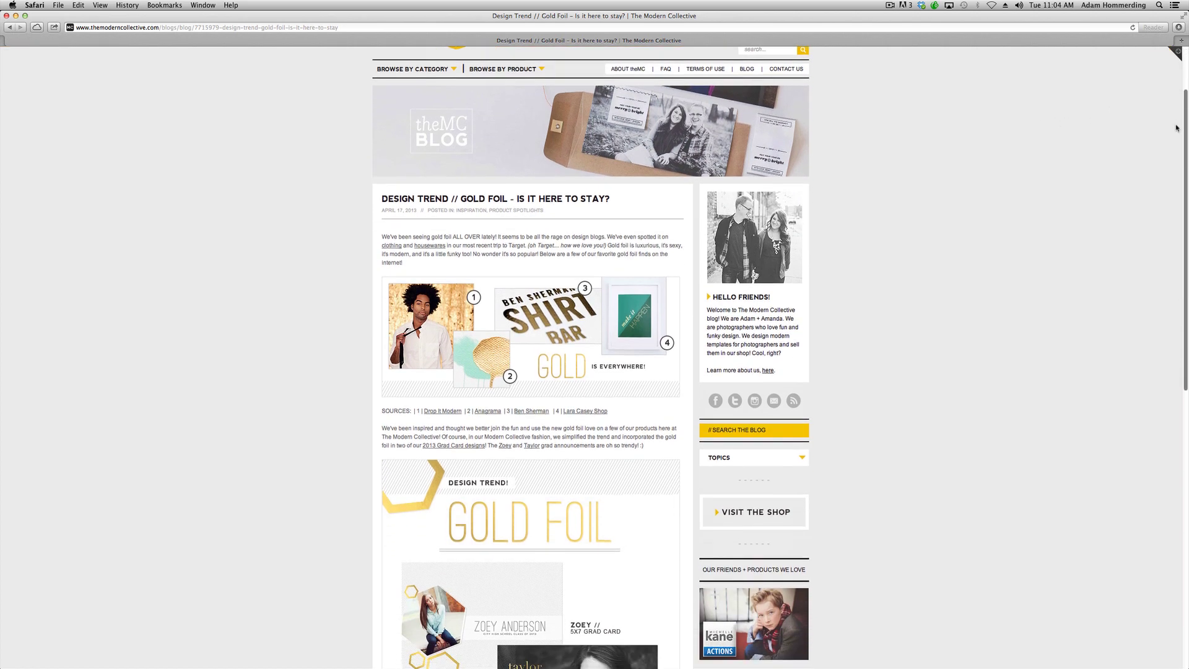
scroll(1176, 128, down, 4)
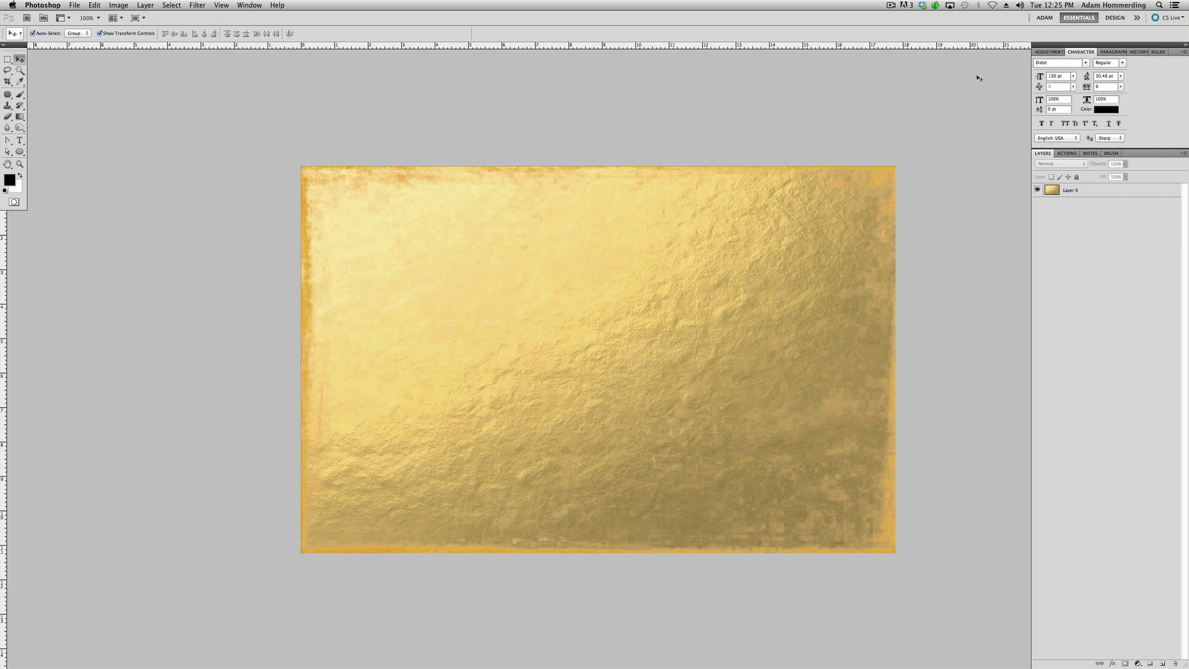
click(137, 18)
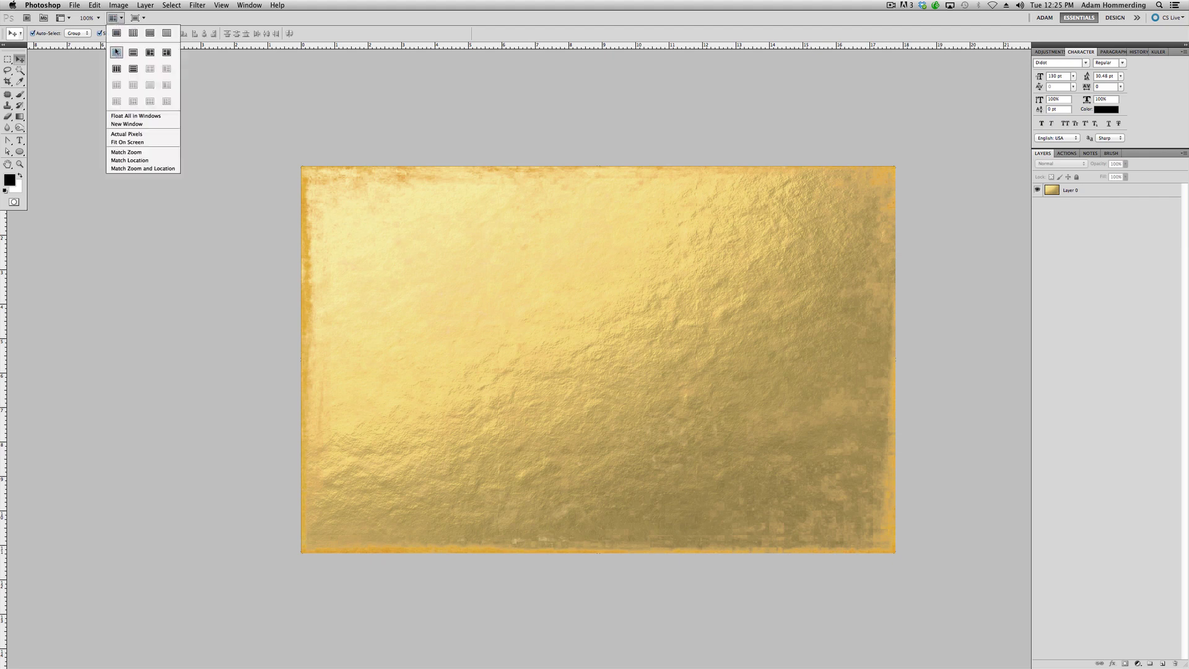
click(122, 82)
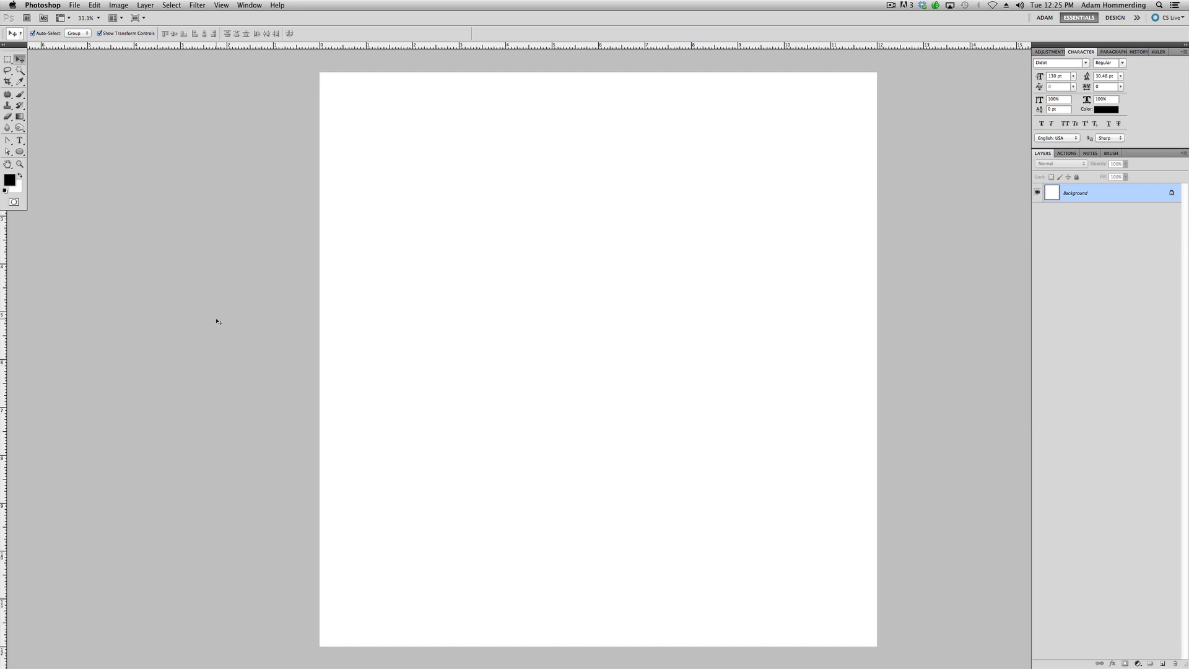
- Add the word "sparkle" in black 130 pt Didot Regular and move it to the horizontal centre, slightly above the canvas middle
click(21, 142)
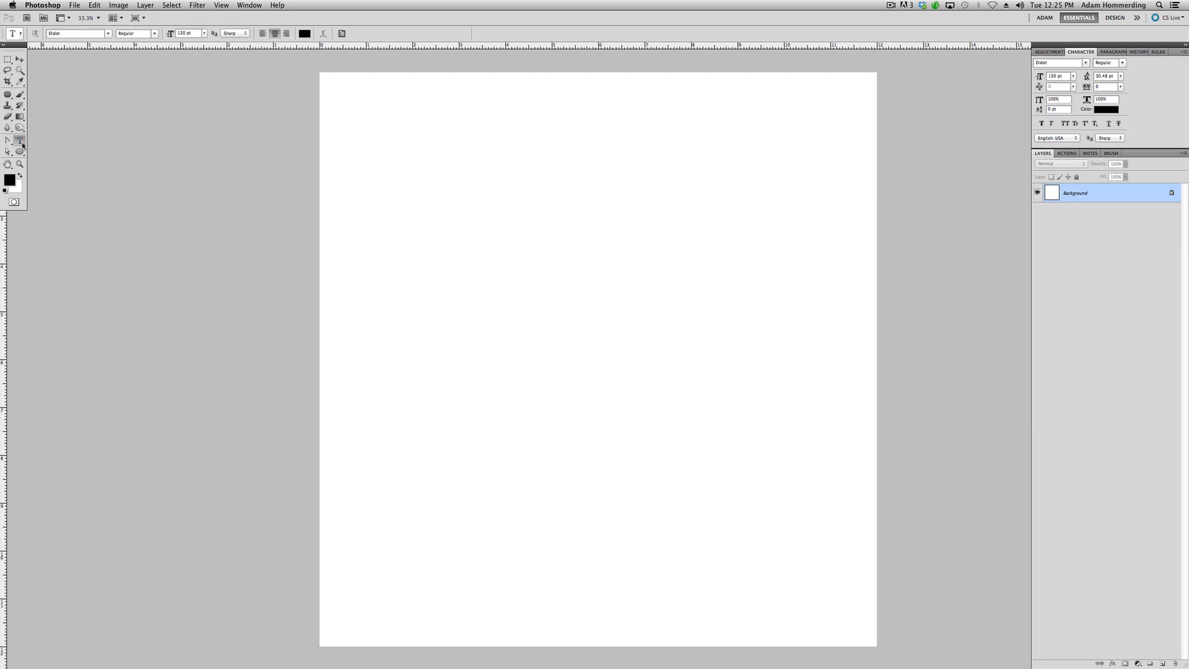
click(481, 304)
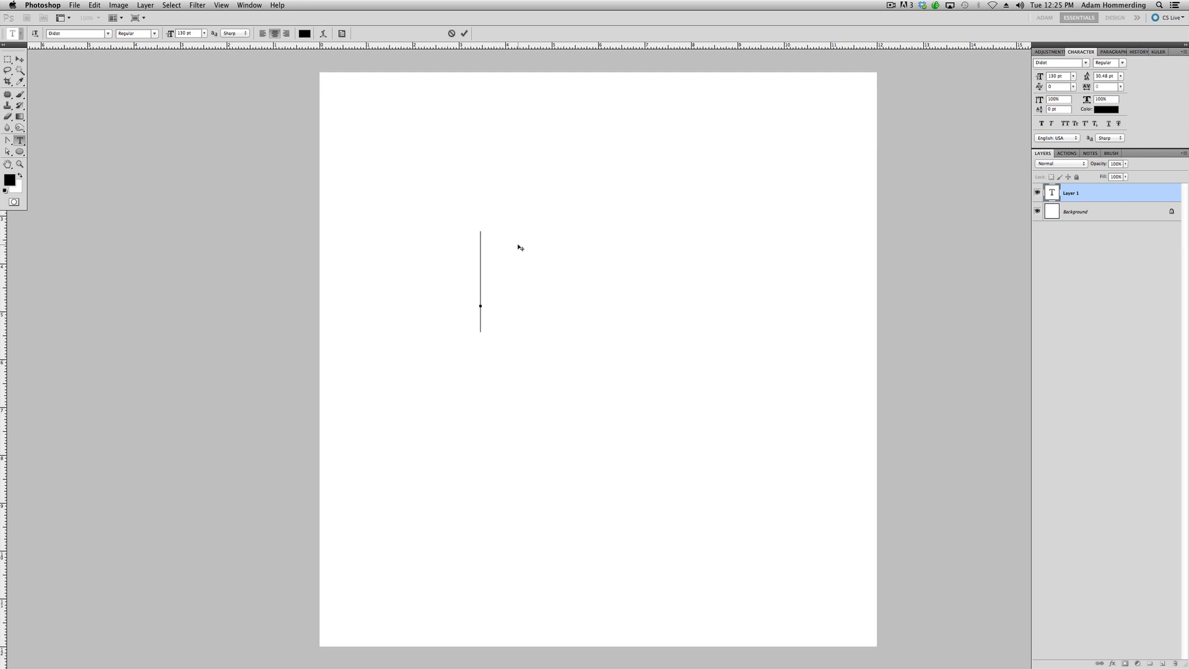
text(sparkle)
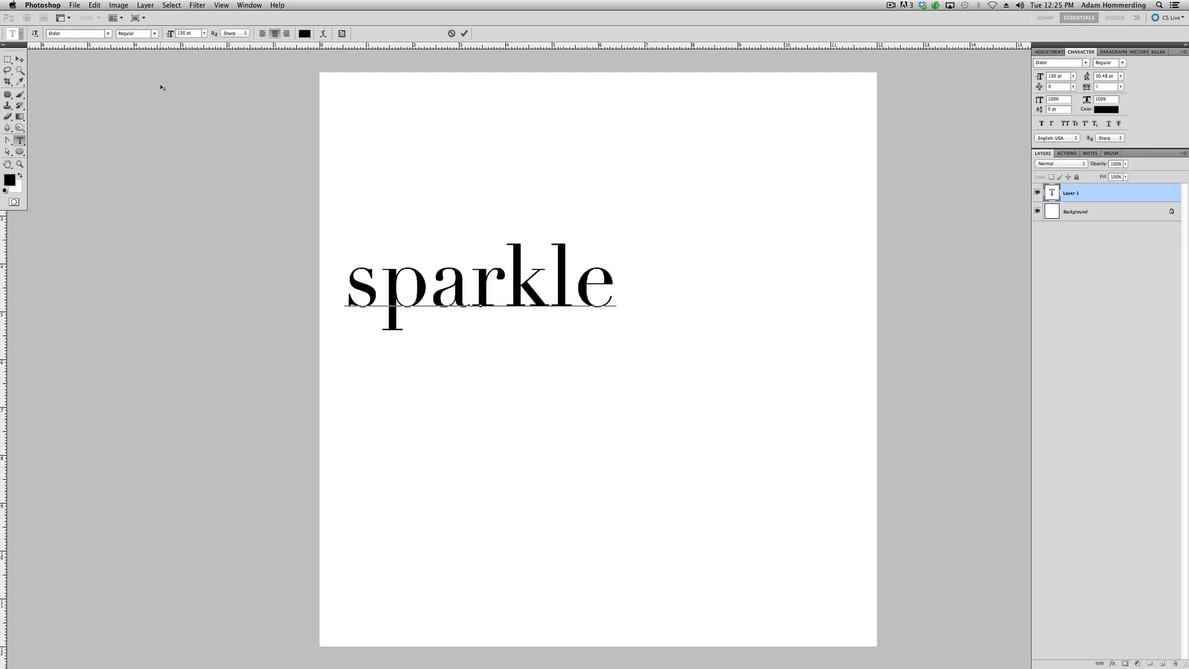
click(20, 58)
drag(488, 284, 610, 312)
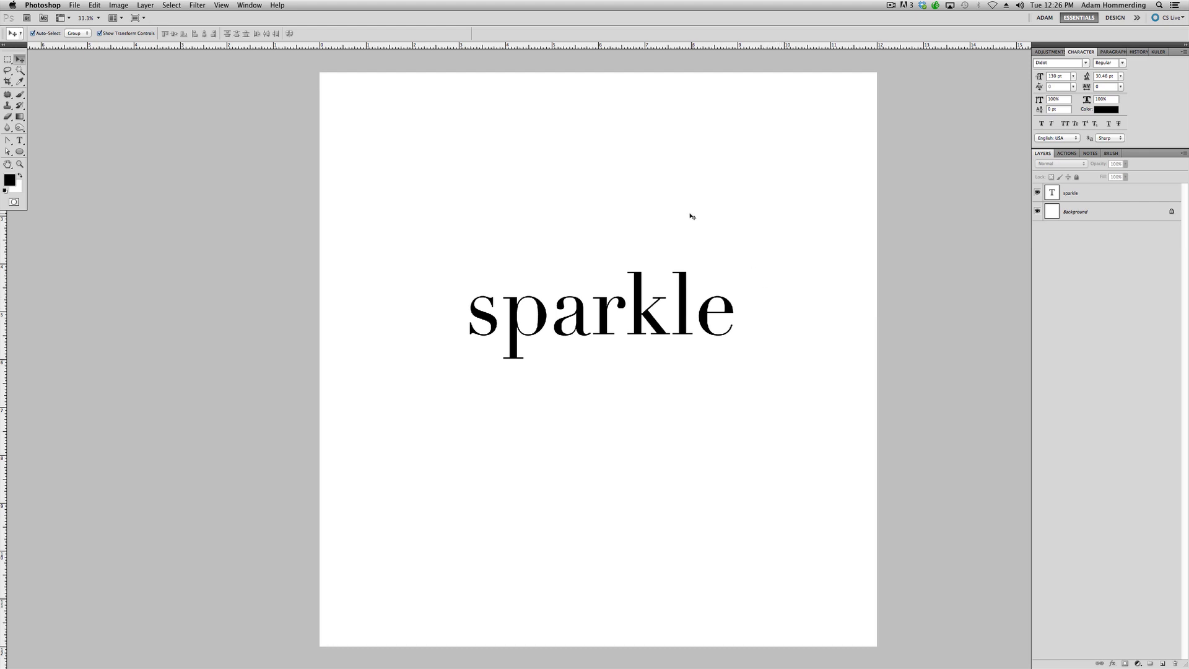
- Tile the documents, copy the gold foil image into the sparkle document, and place it just below the word
click(114, 18)
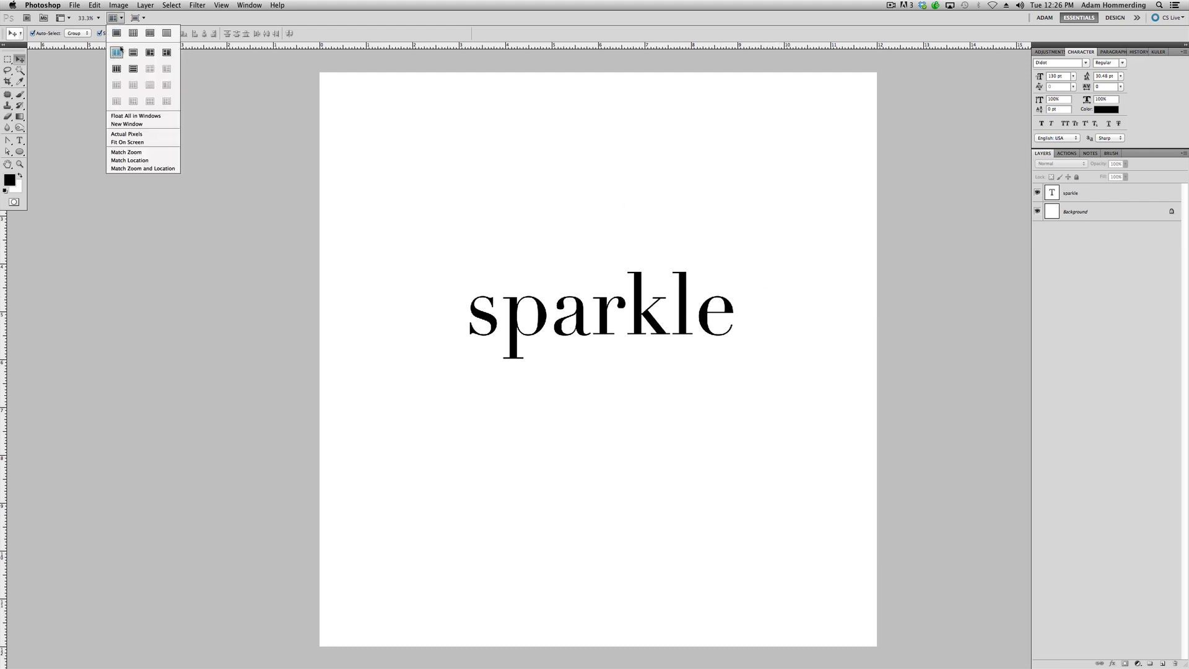
click(116, 60)
drag(1053, 192, 384, 310)
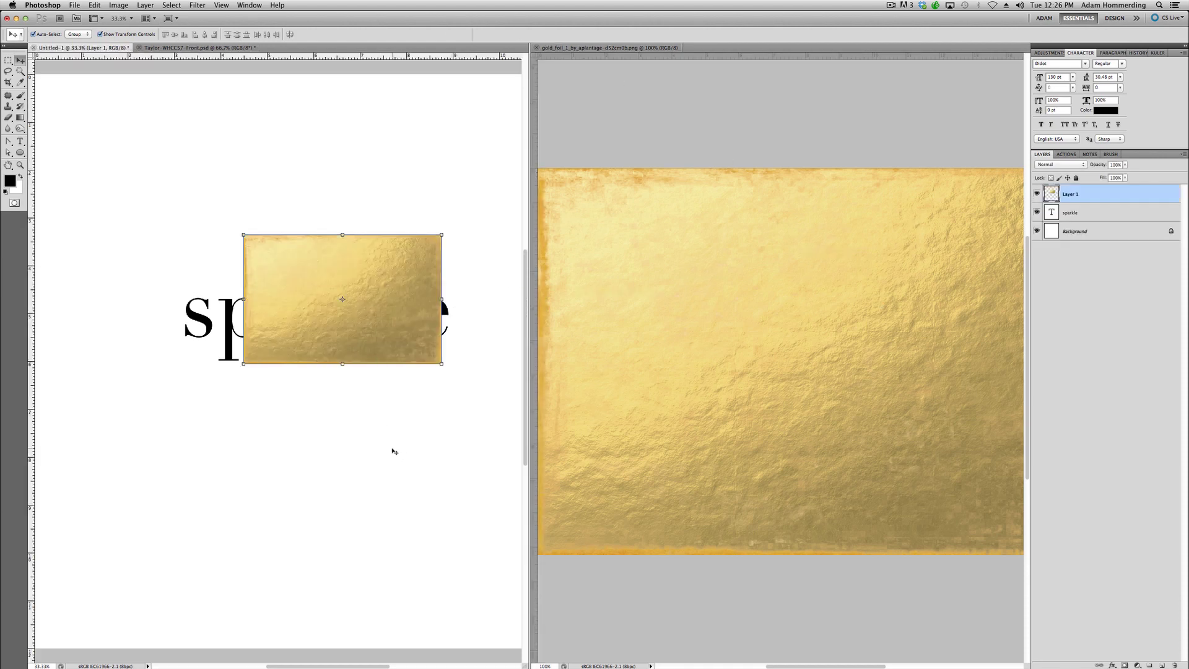
key(f)
drag(670, 266, 652, 402)
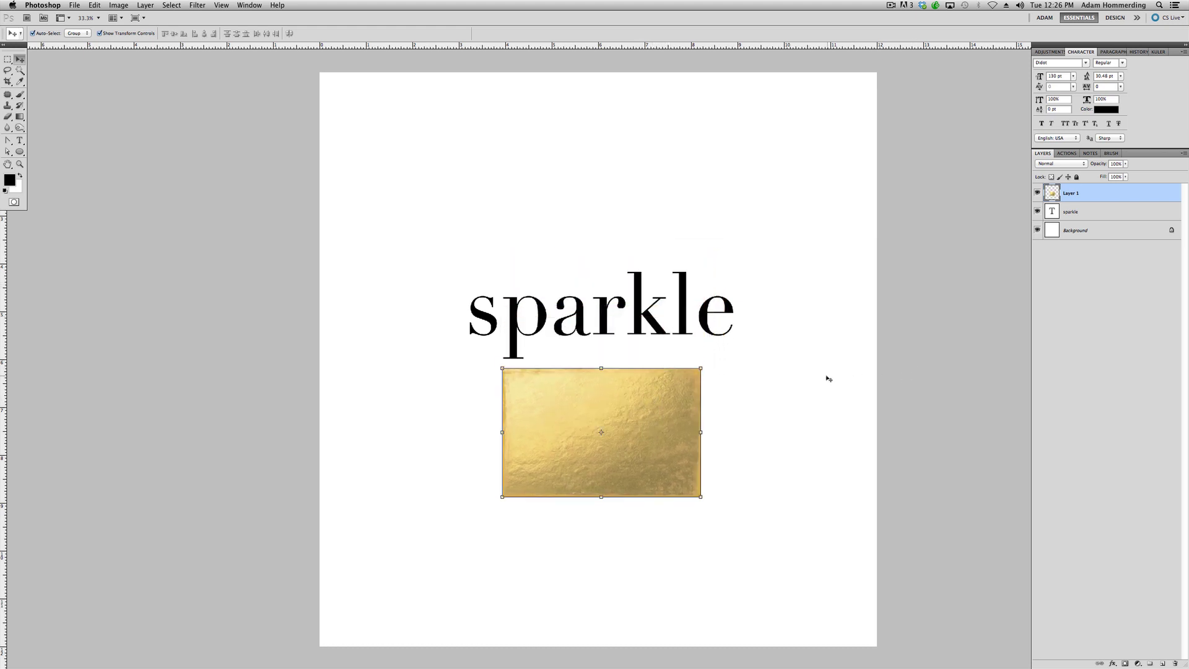
- Move the gold foil image over "sparkle" and enlarge it proportionally to about 7 inches wide, covering the whole word
click(796, 384)
click(686, 307)
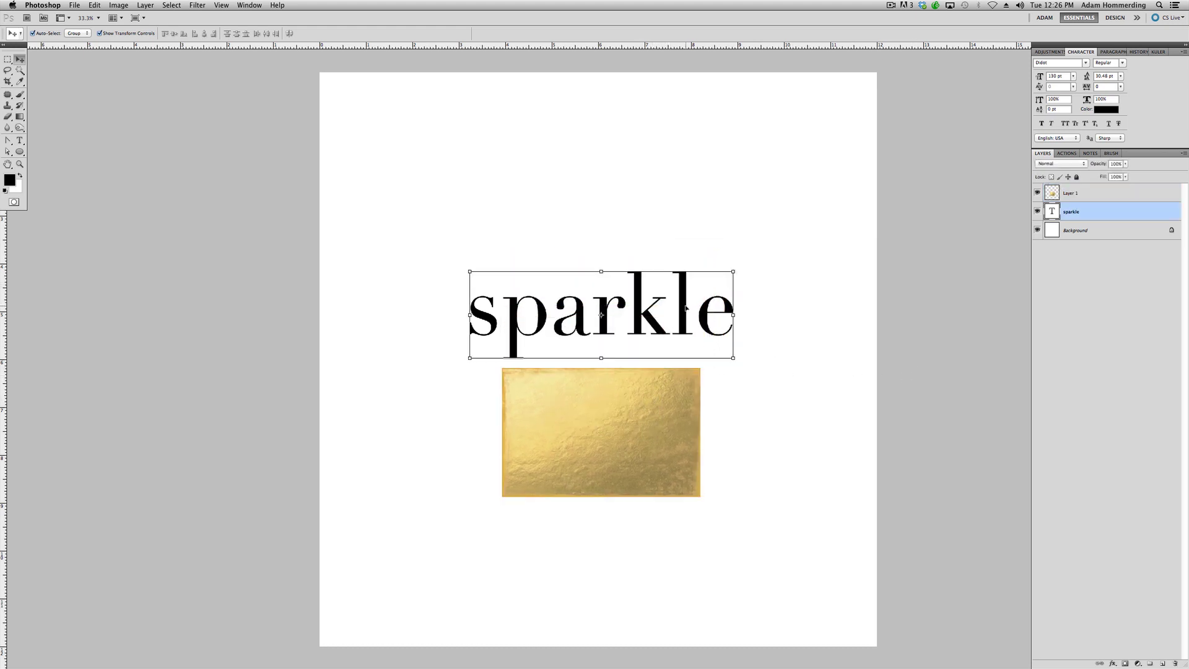
click(681, 432)
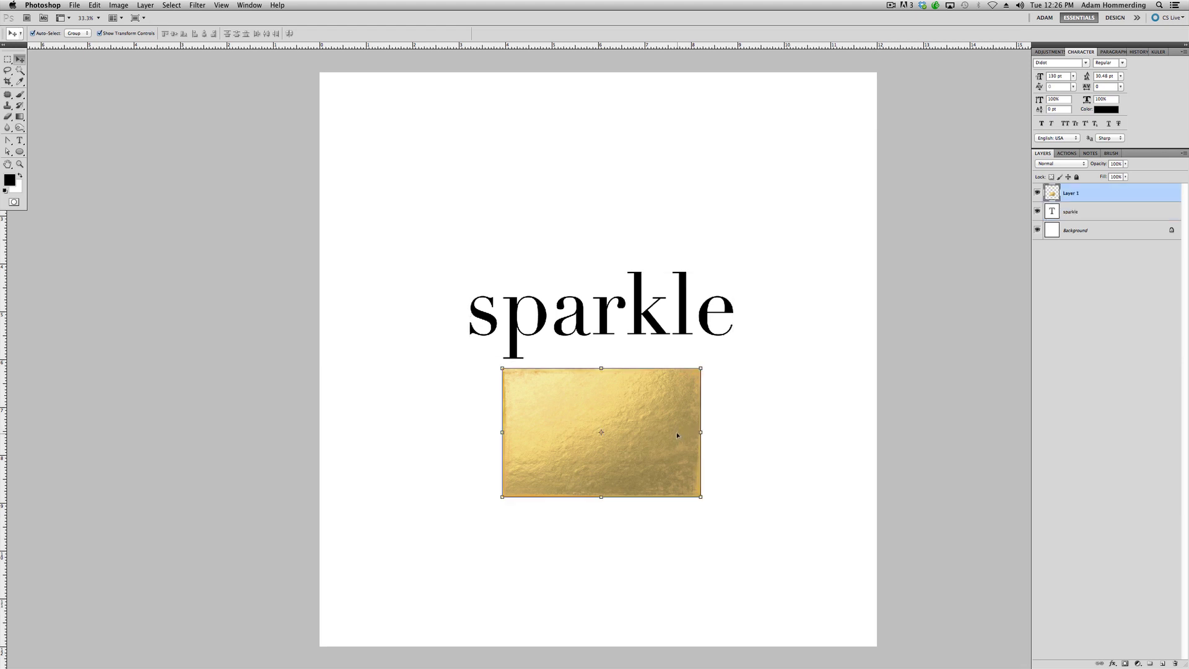
drag(676, 433, 667, 358)
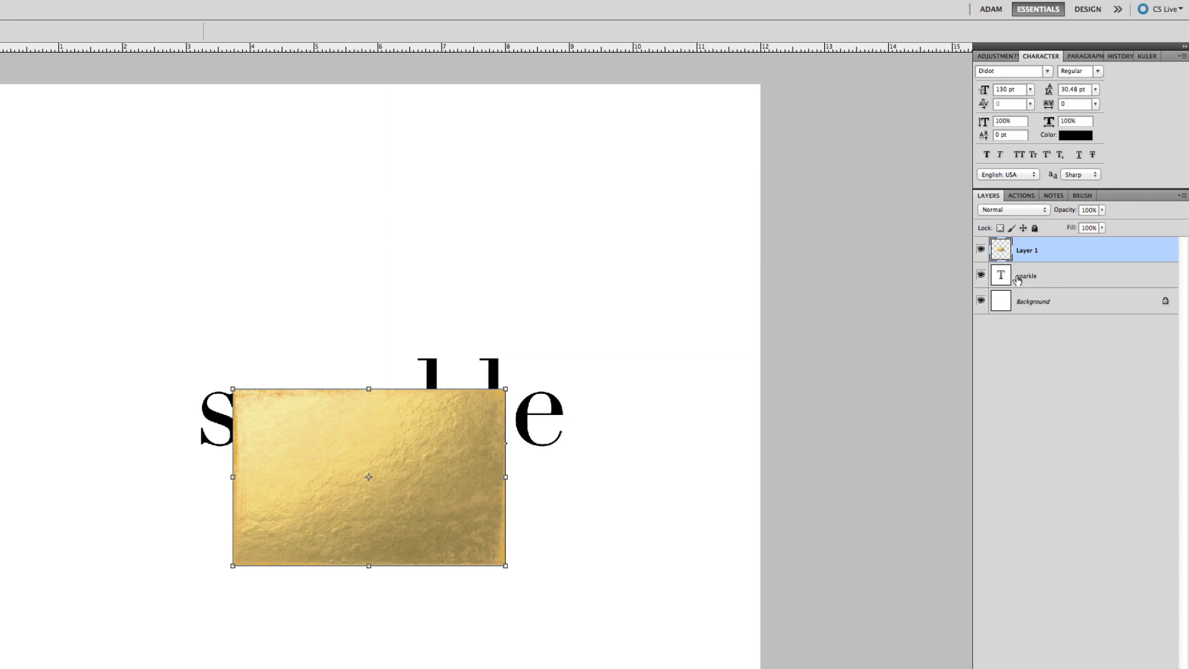
drag(454, 440, 448, 395)
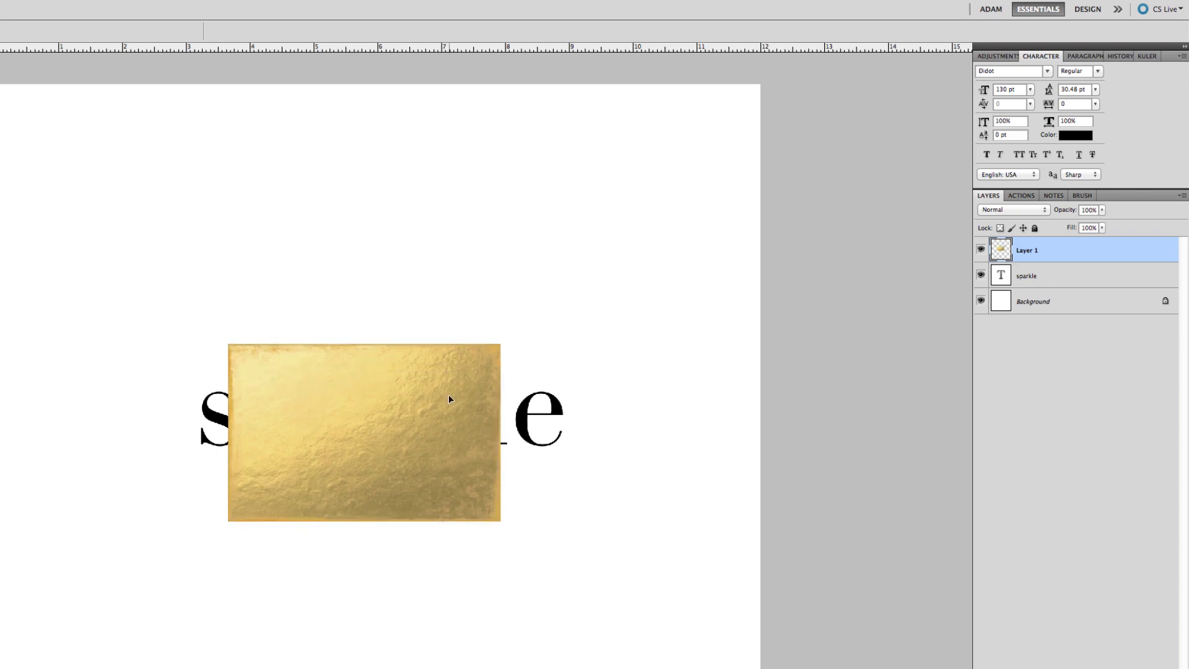
drag(501, 344, 595, 289)
drag(530, 374, 527, 360)
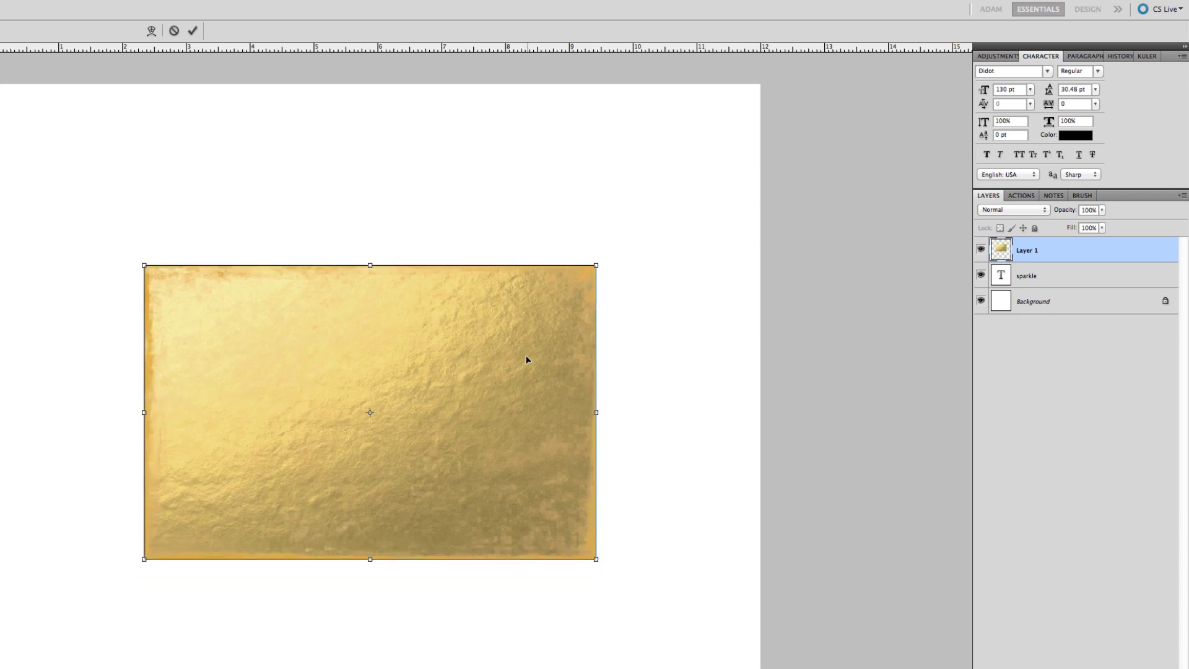
click(192, 31)
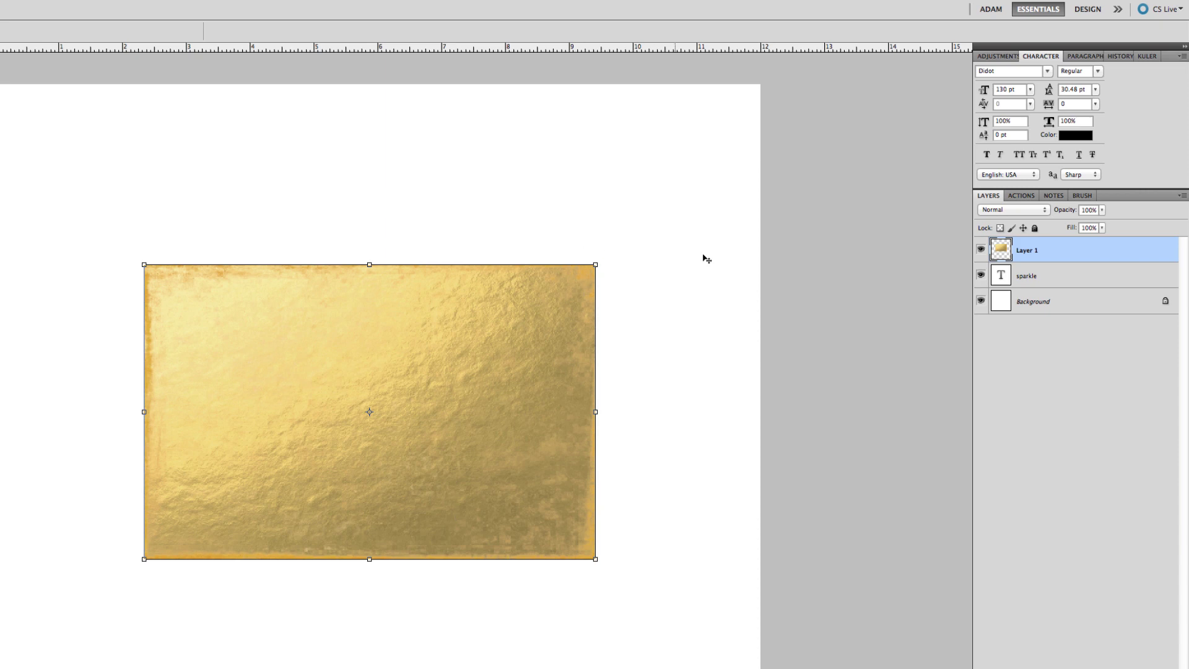
- Clip the gold foil layer to the sparkle text layer with a clipping mask, then deselect
click(639, 256)
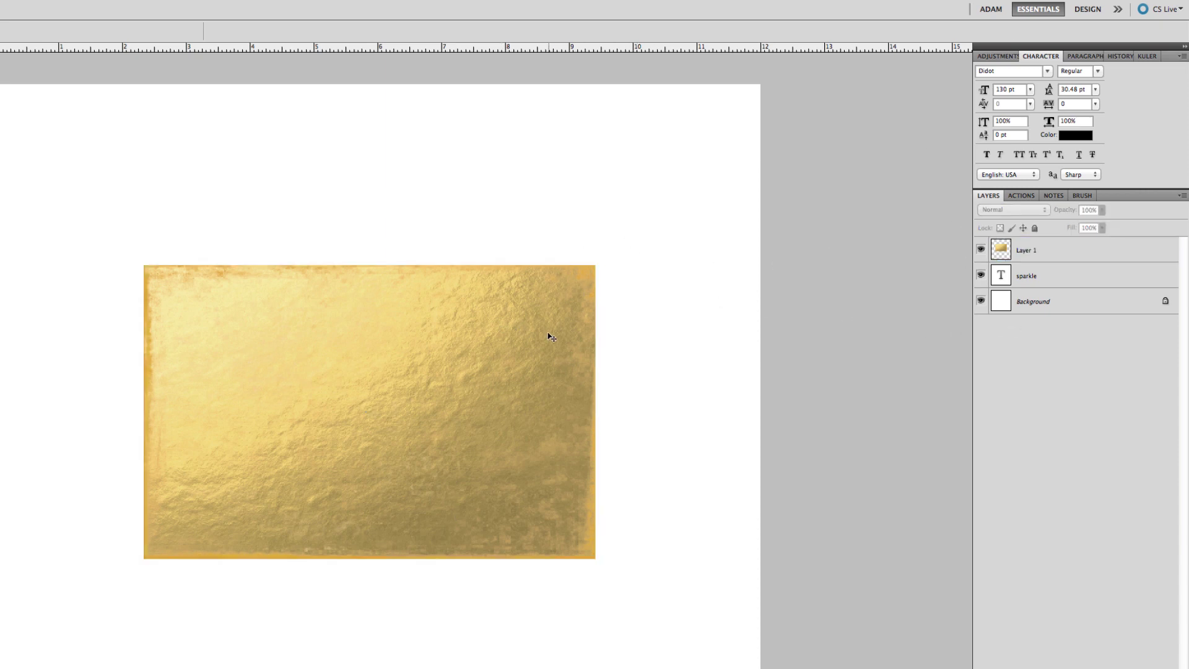
click(502, 340)
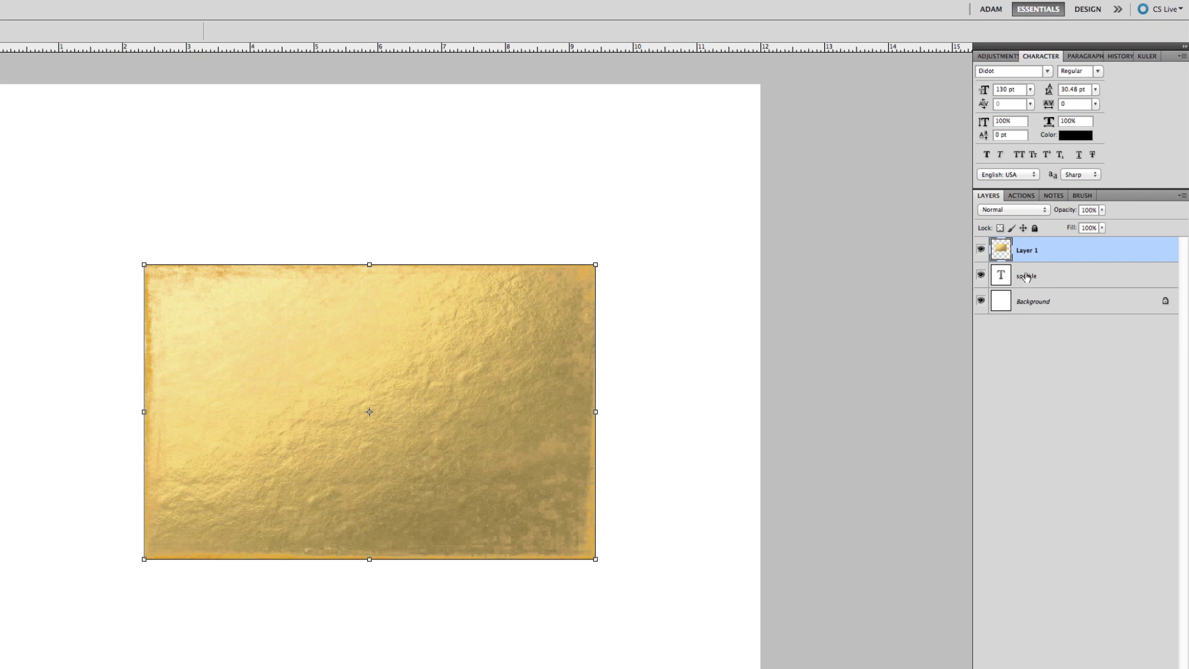
alt+click(1058, 262)
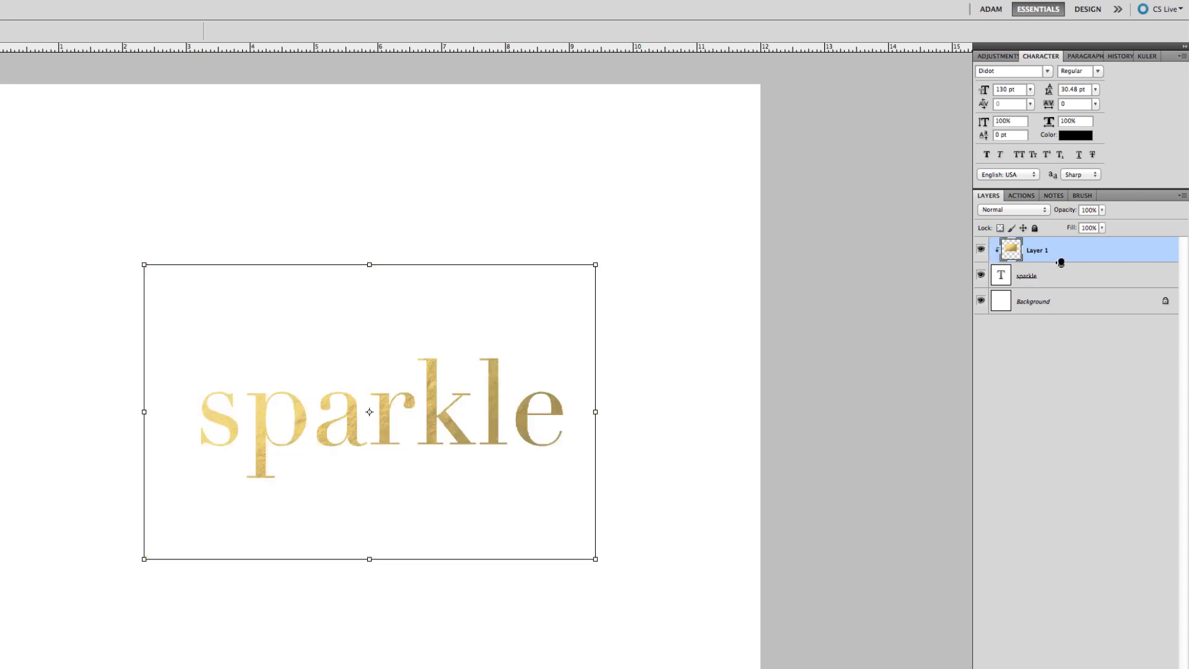
click(675, 352)
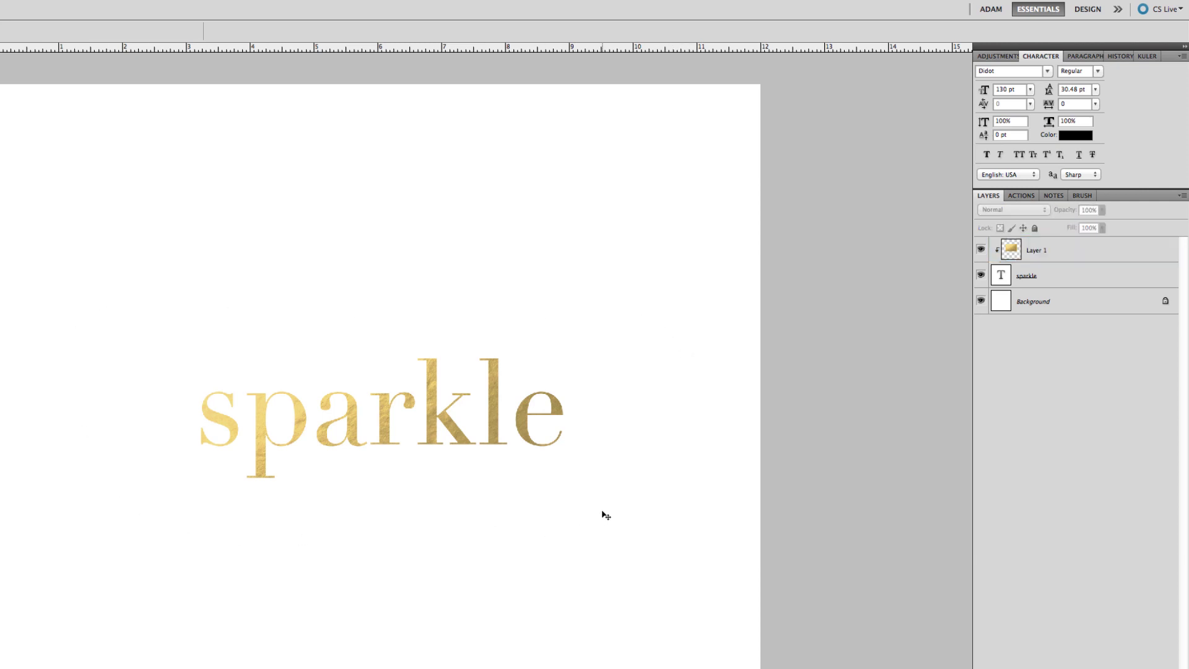
- Shift the clipped foil up and to the left within the word, then move it back to centre it over the letters
click(266, 425)
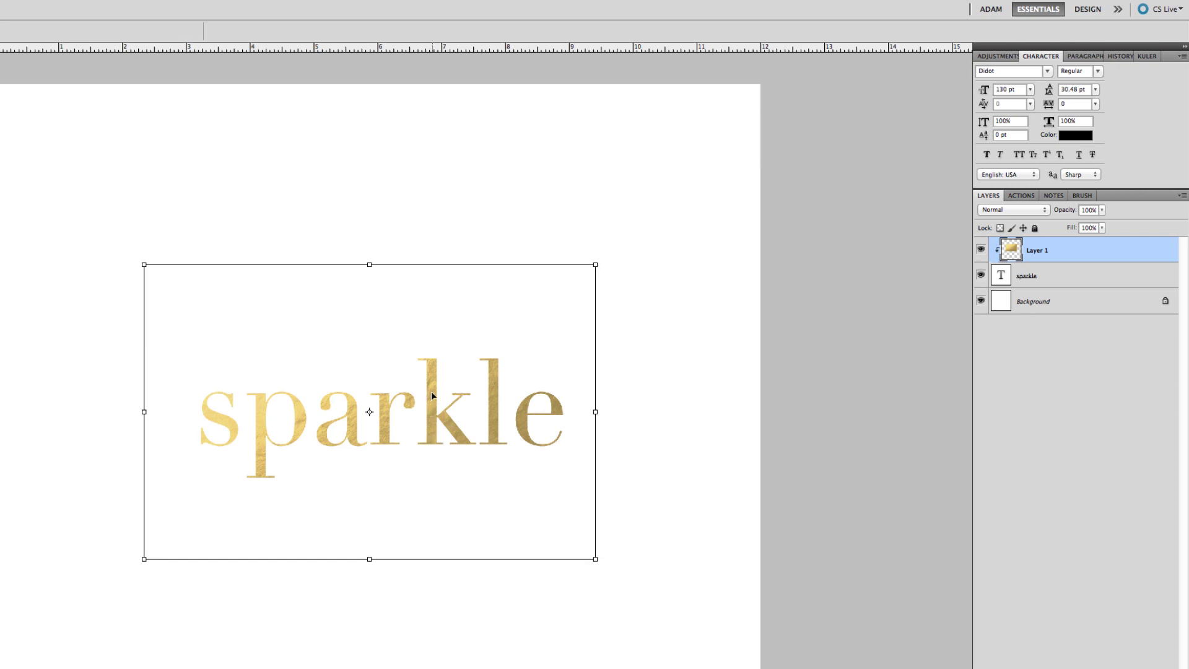
drag(431, 391, 374, 303)
key(ctrl+t)
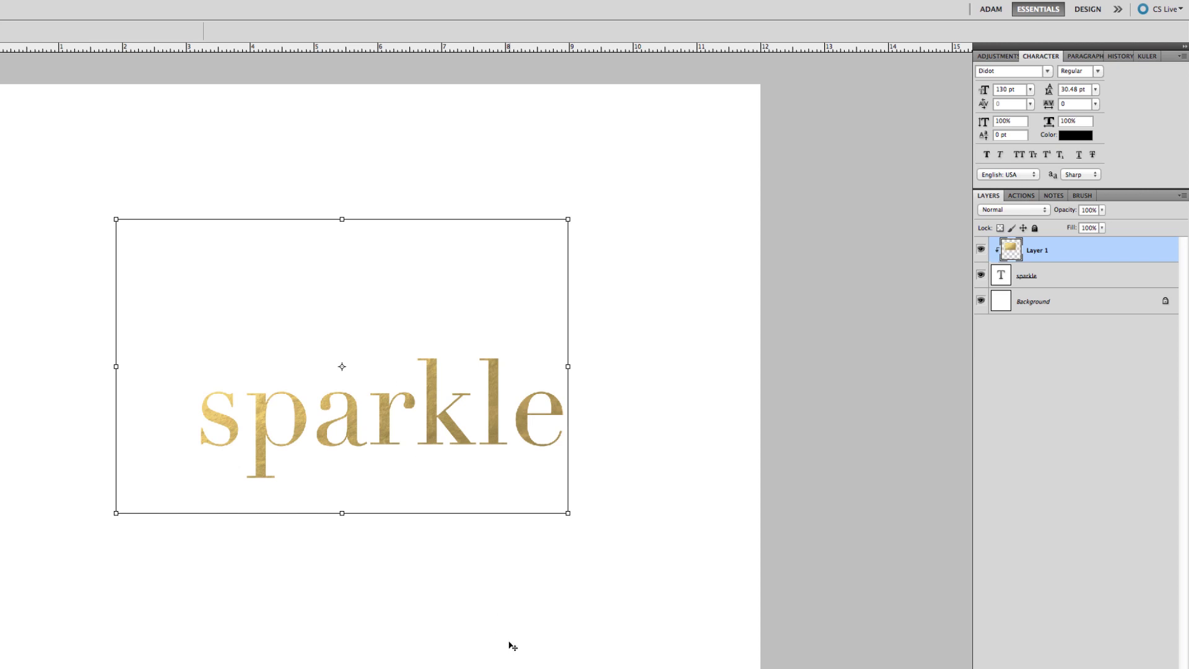
drag(420, 363, 443, 415)
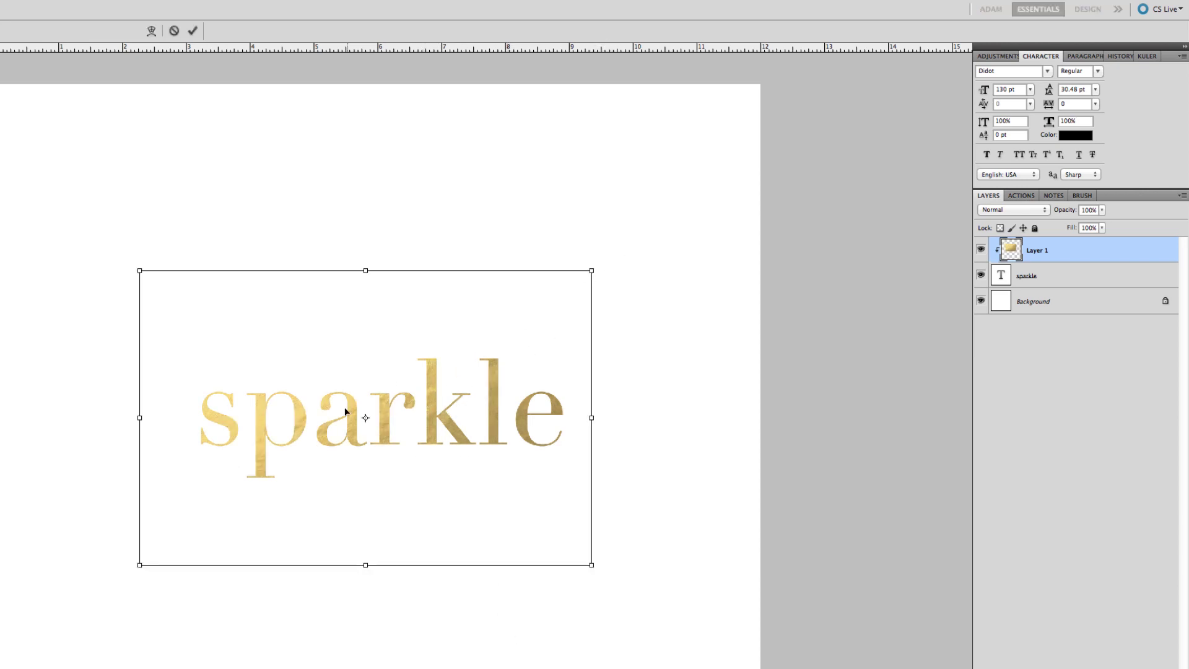
- Rotate the clipped foil about half a turn with a slight tilt and reposition it so its bright area falls on the word's last letters
mouse_move(597, 262)
mouse_down()
mouse_move(616, 292)
mouse_move(597, 262)
mouse_up()
drag(117, 558, 175, 488)
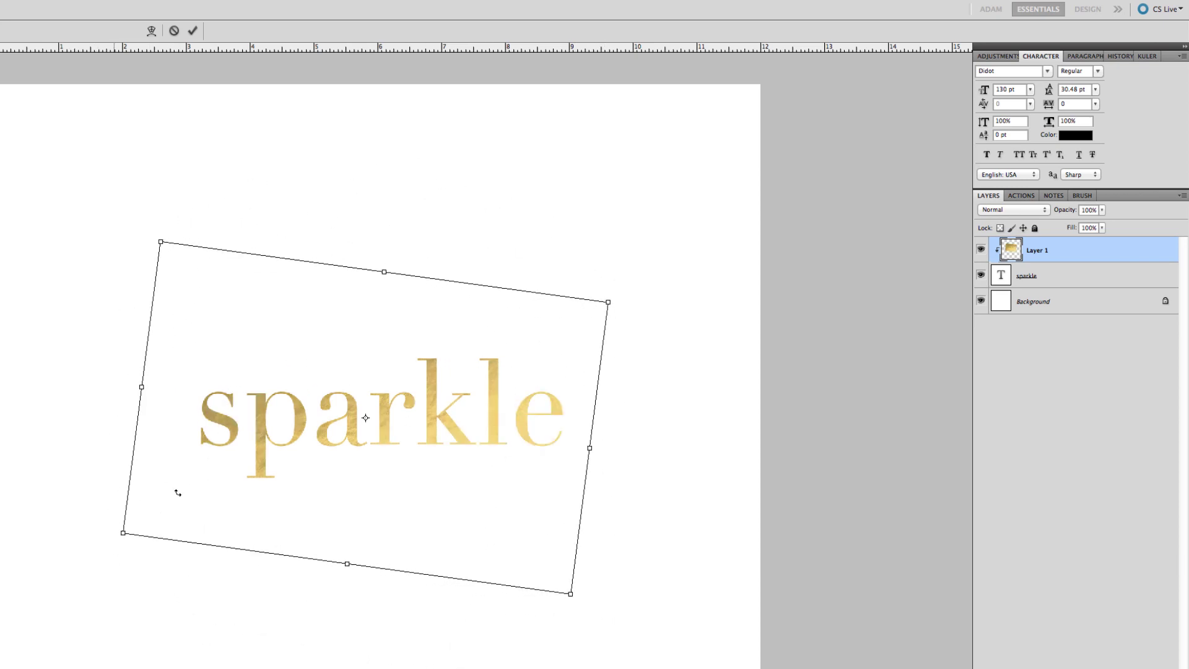
drag(377, 406, 377, 397)
key(Down)
key(Down)
key(Down)
key(Down)
key(Down)
key(Down)
key(Down)
key(Down)
key(Down)
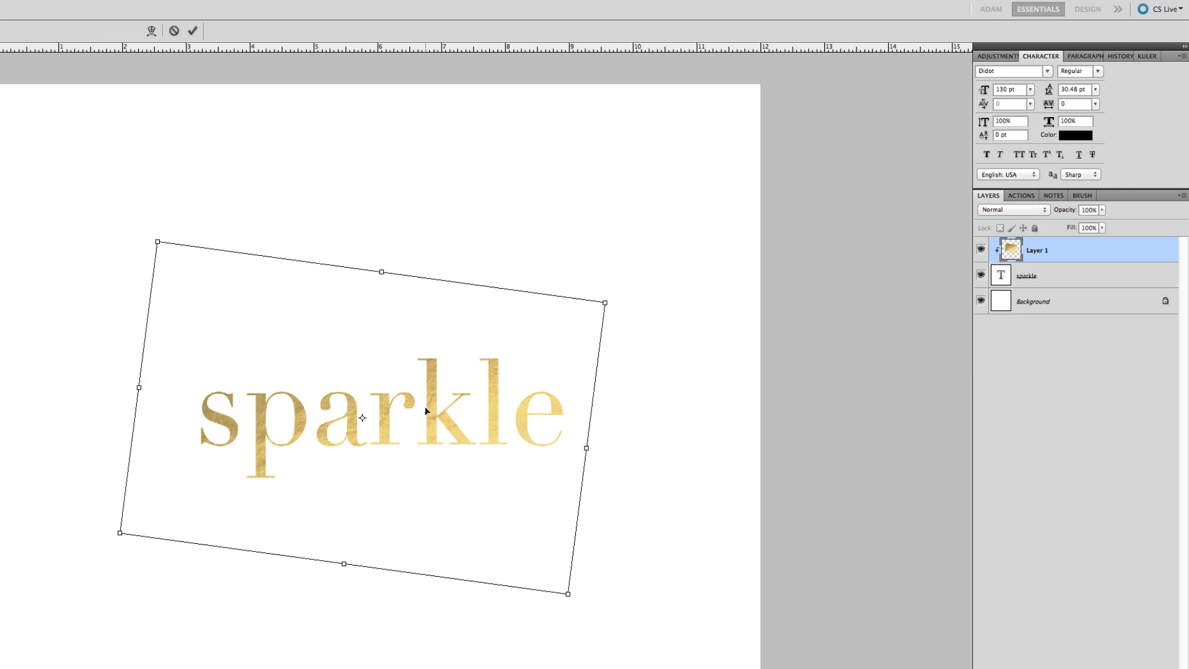
drag(426, 400, 453, 420)
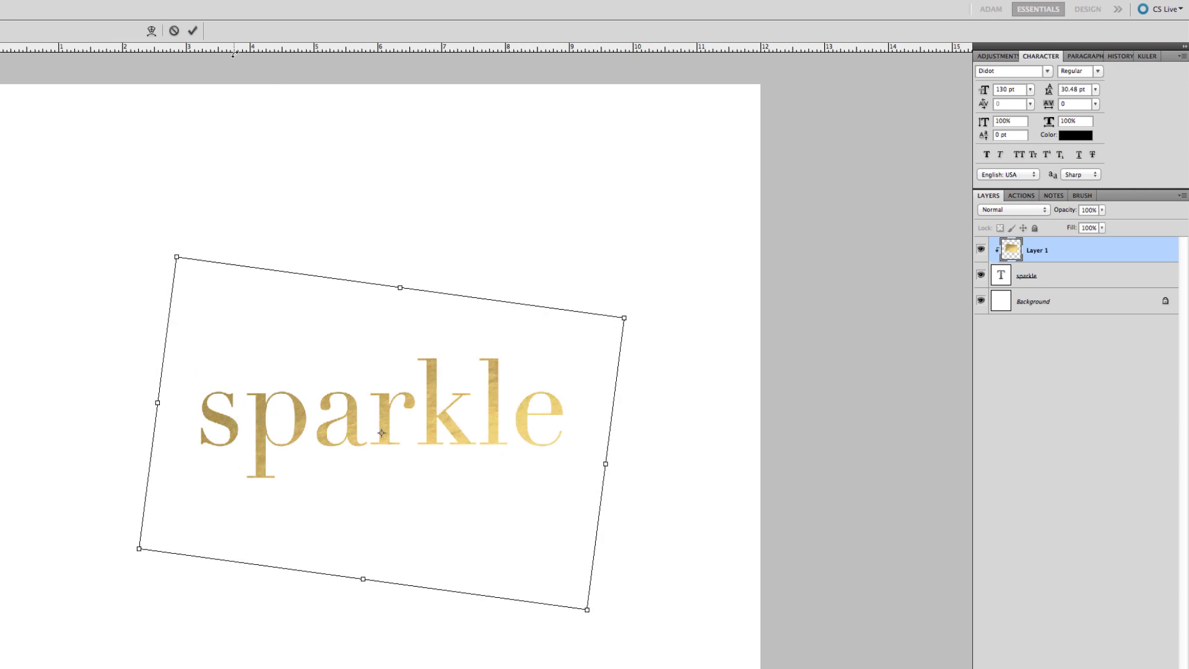
click(193, 30)
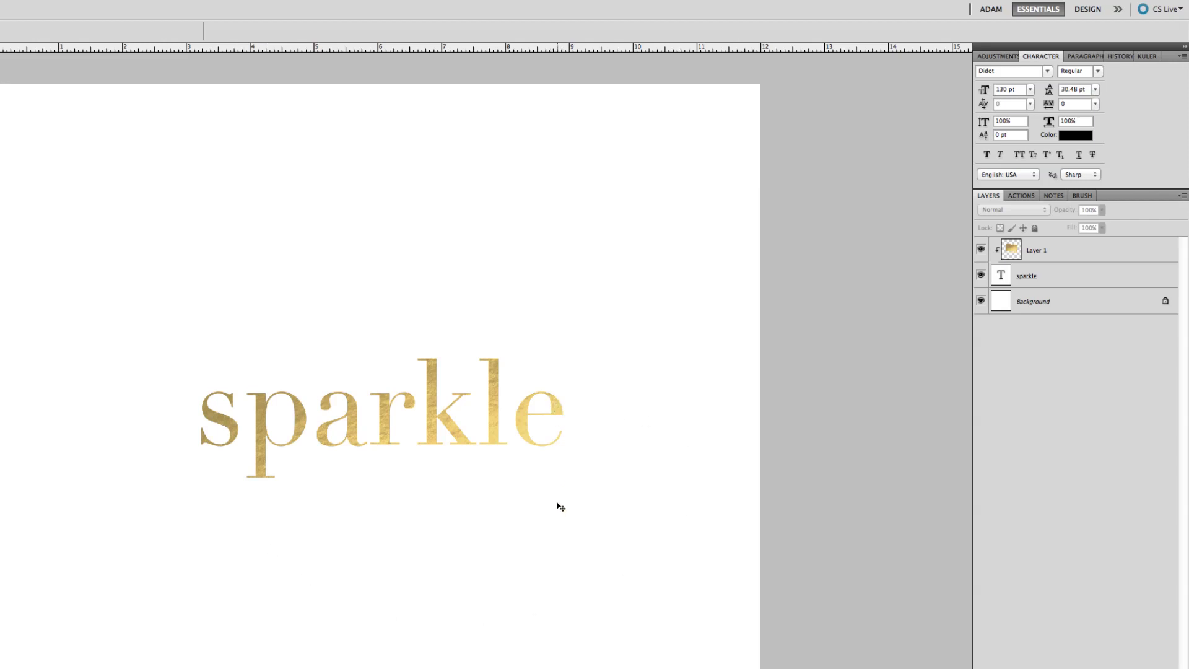
- Look over the layer effects available for the sparkle text layer without applying any
click(1026, 276)
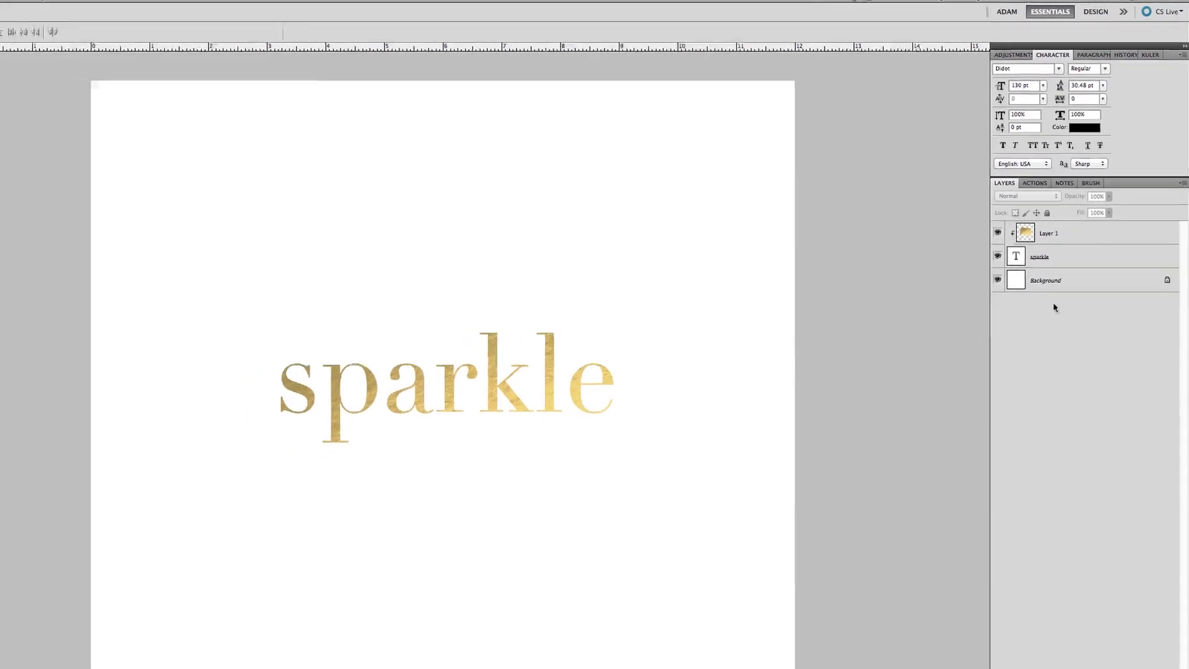
key(ctrl+t)
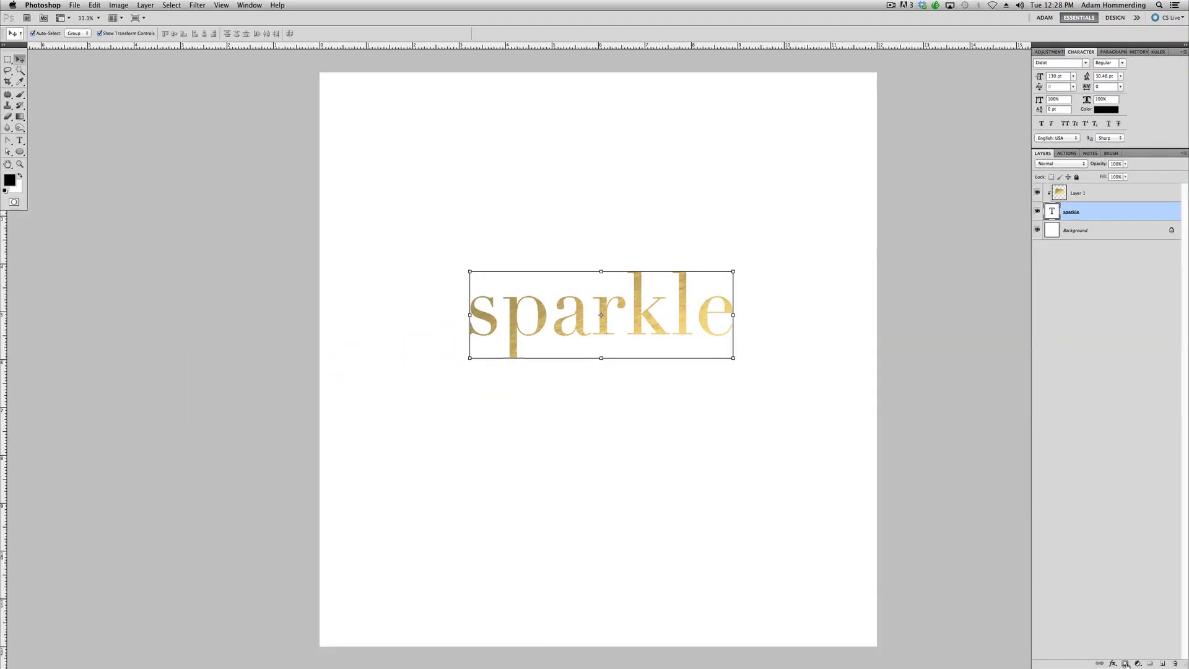
click(1113, 663)
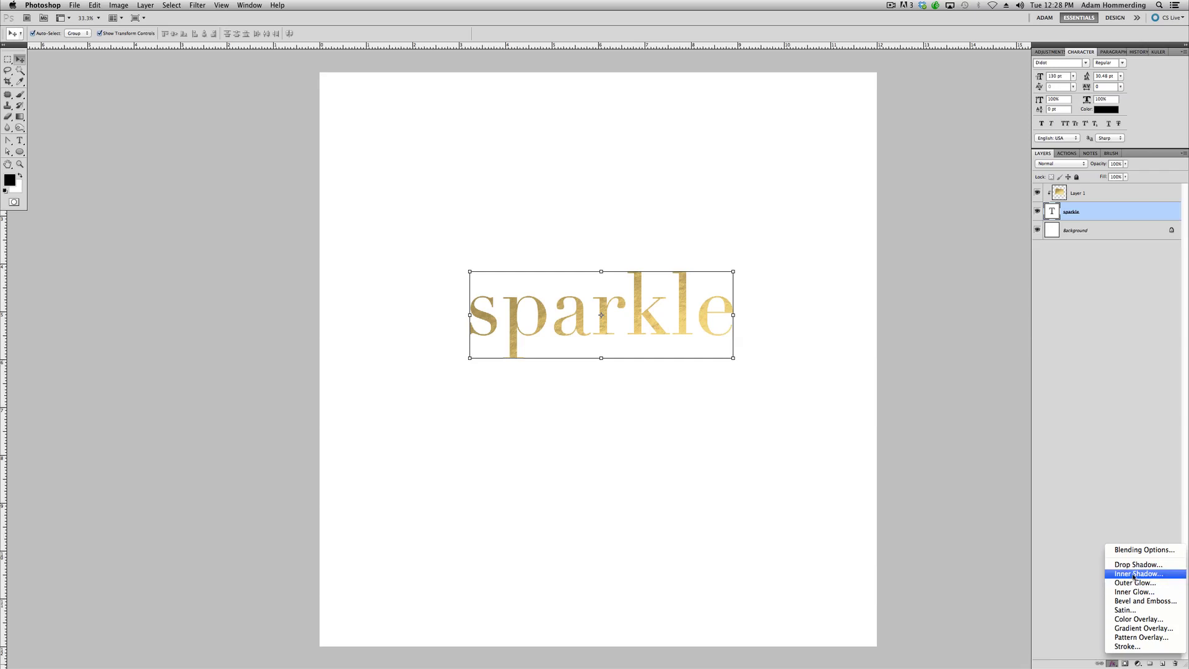
click(810, 389)
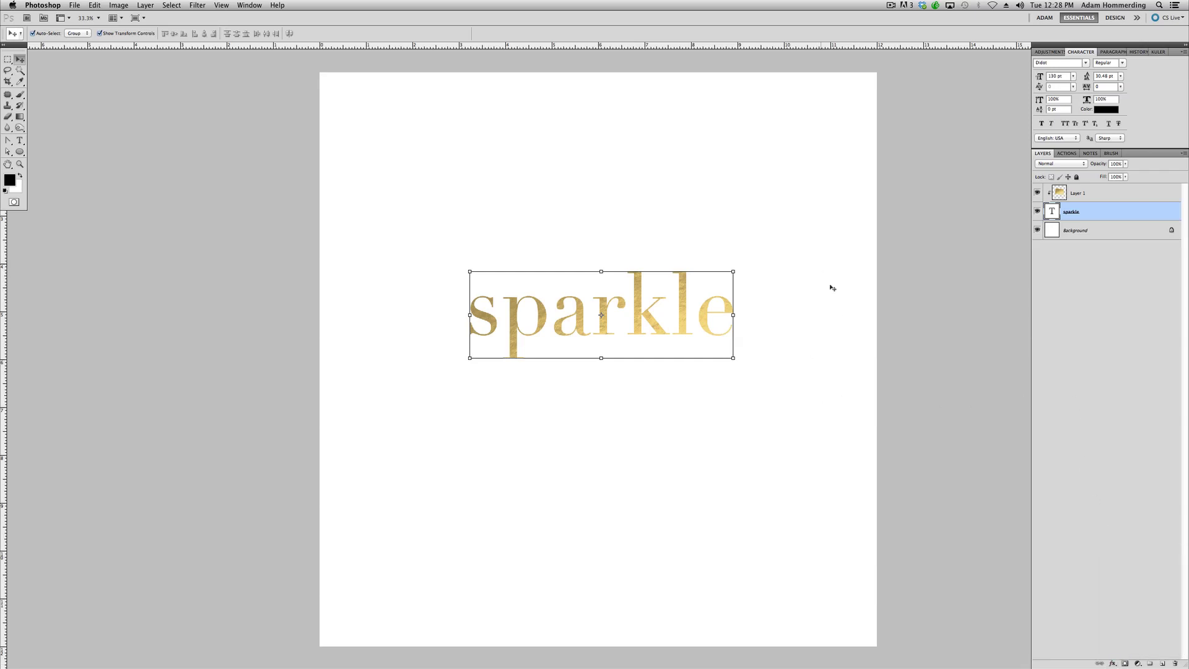
click(810, 340)
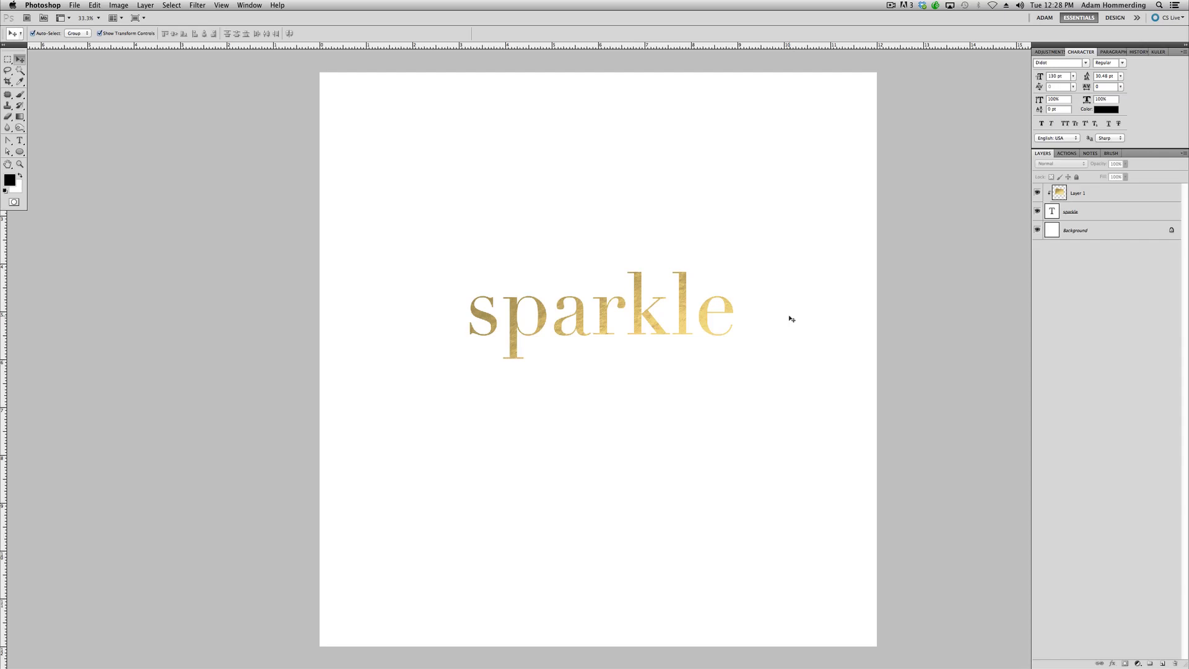
- Draw a black circle shape about 2.7 inches in diameter just below the word "sparkle" with the Ellipse tool
click(19, 151)
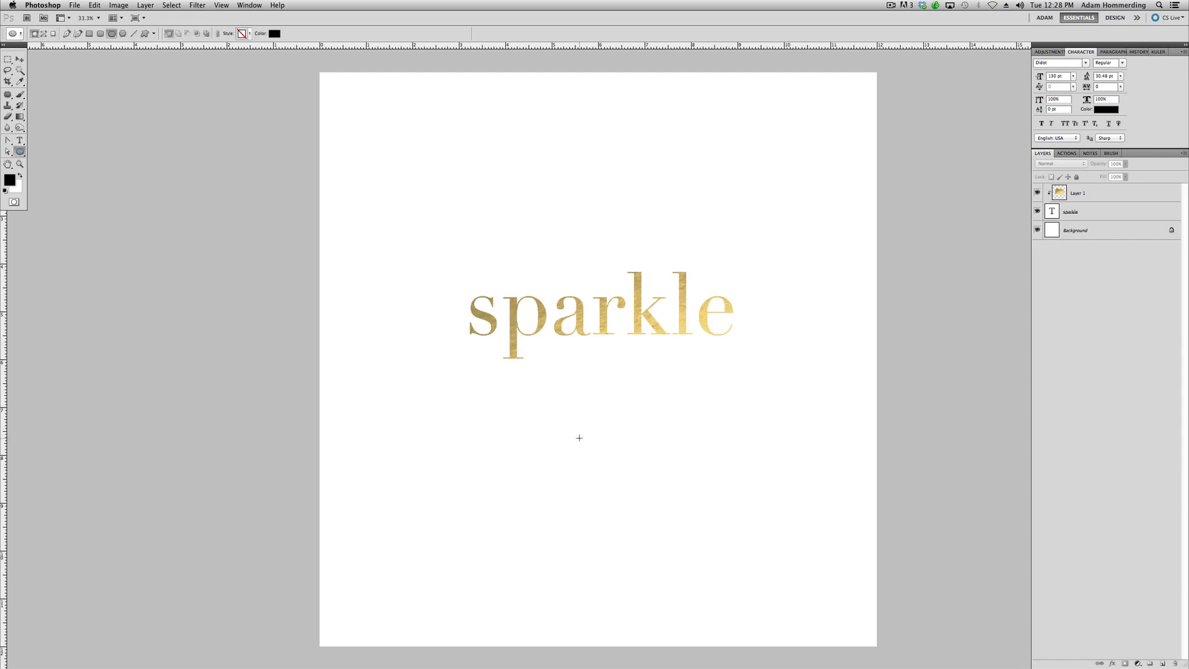
drag(576, 425, 641, 491)
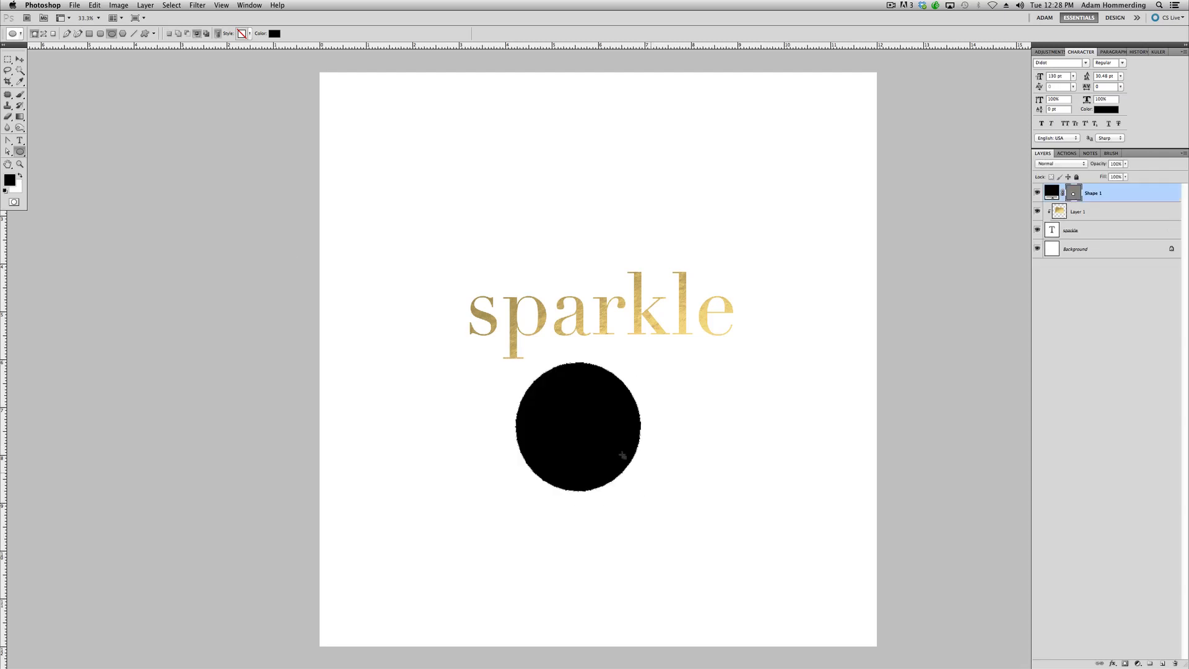
- Place a copy of the gold foil image from the other open document over the black circle
click(20, 59)
click(113, 17)
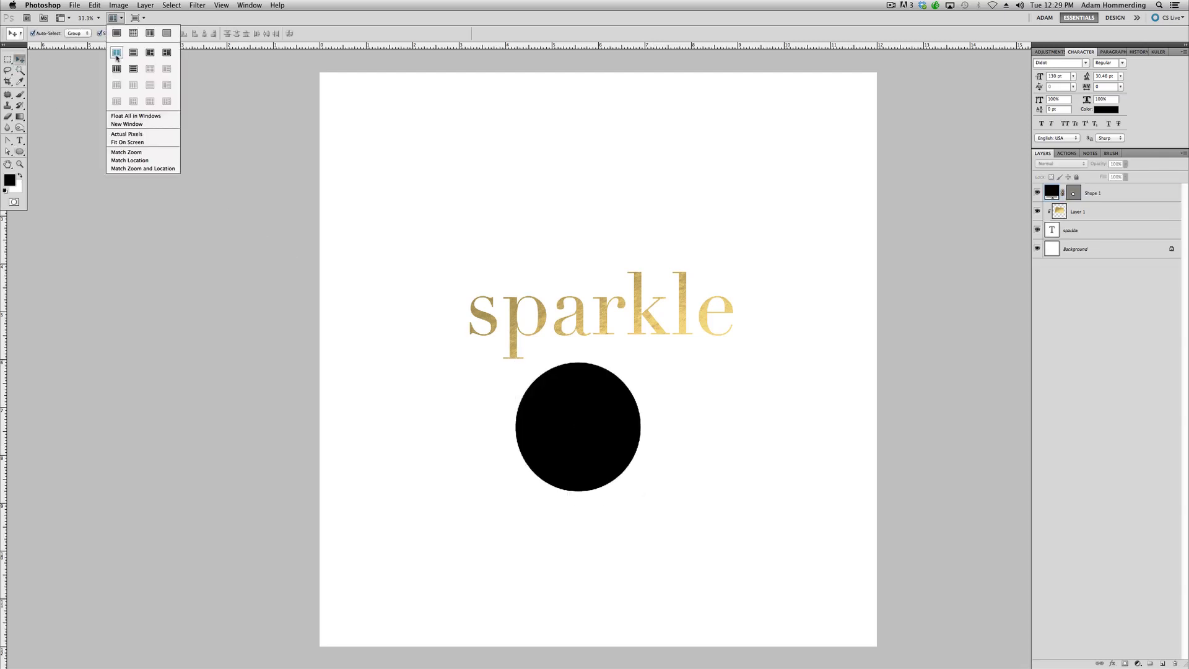
click(116, 56)
drag(933, 347, 348, 434)
key(f)
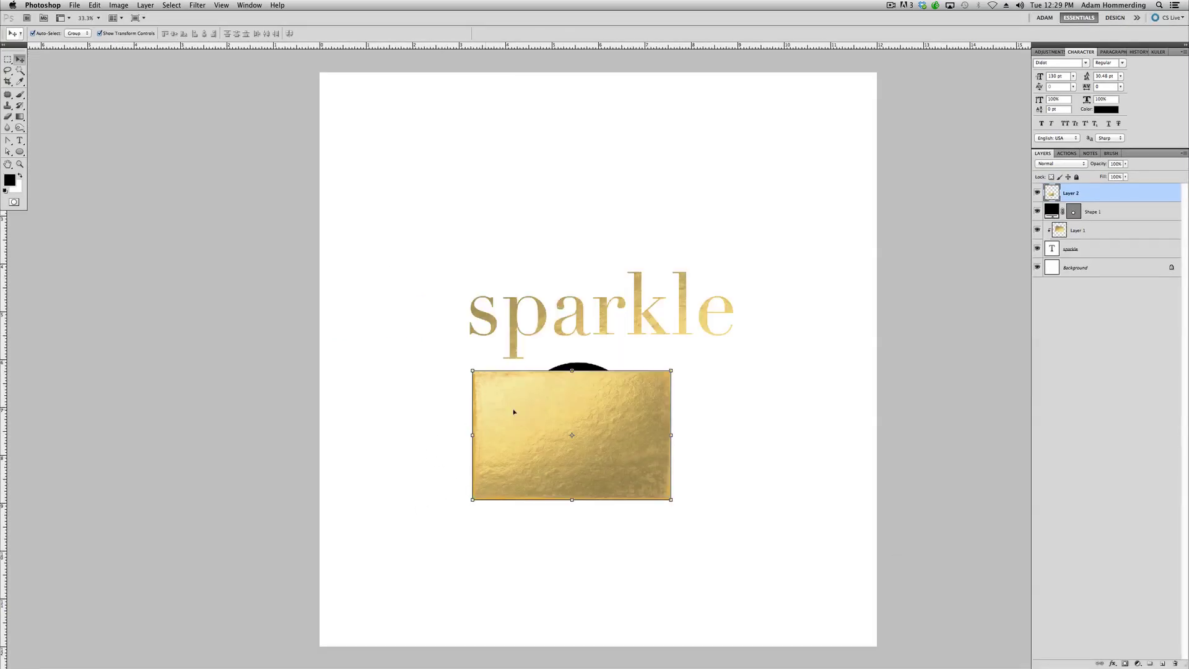
- Enlarge the new foil to about 111% so it covers the circle, and move the word "sparkle" about 2.8 inches higher on the page
drag(671, 371, 694, 356)
drag(626, 393, 618, 385)
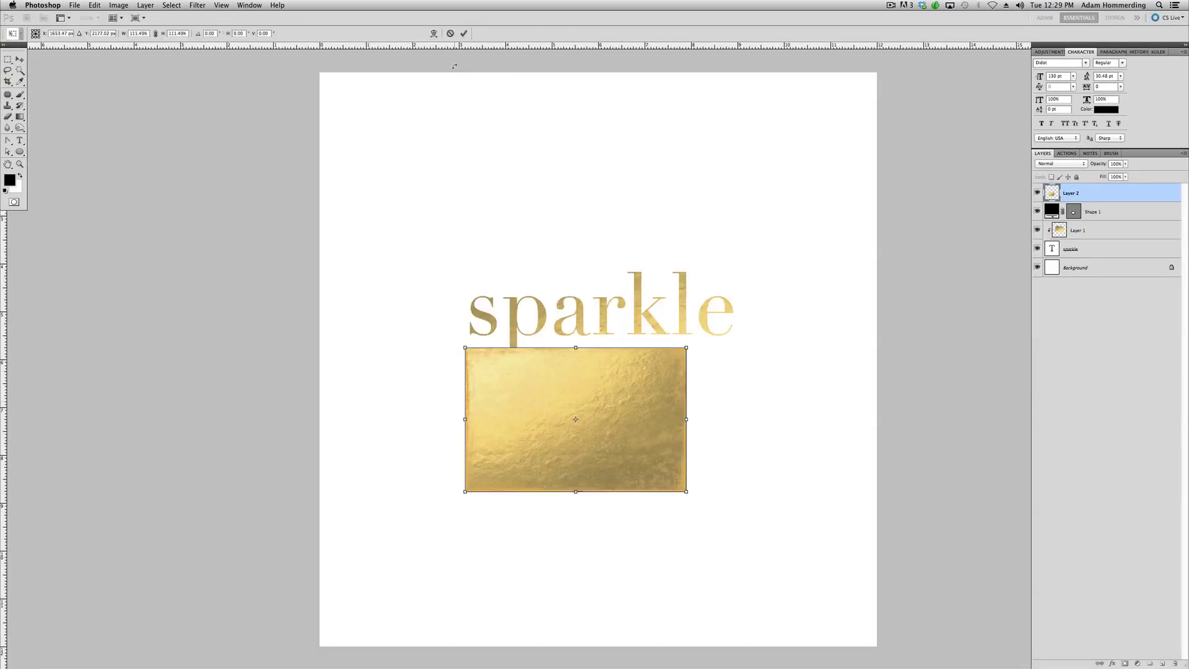
click(463, 33)
drag(619, 211, 632, 158)
- Clip the new foil layer to the circle shape and shift the foil slightly down within it
click(1078, 194)
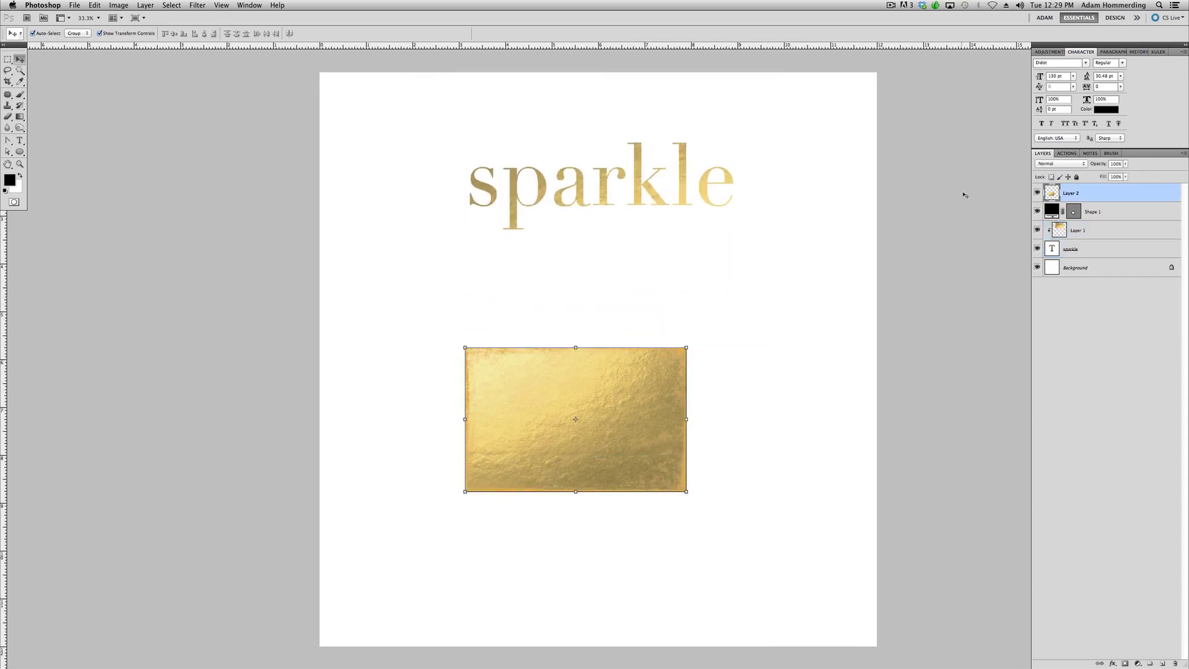
click(1092, 213)
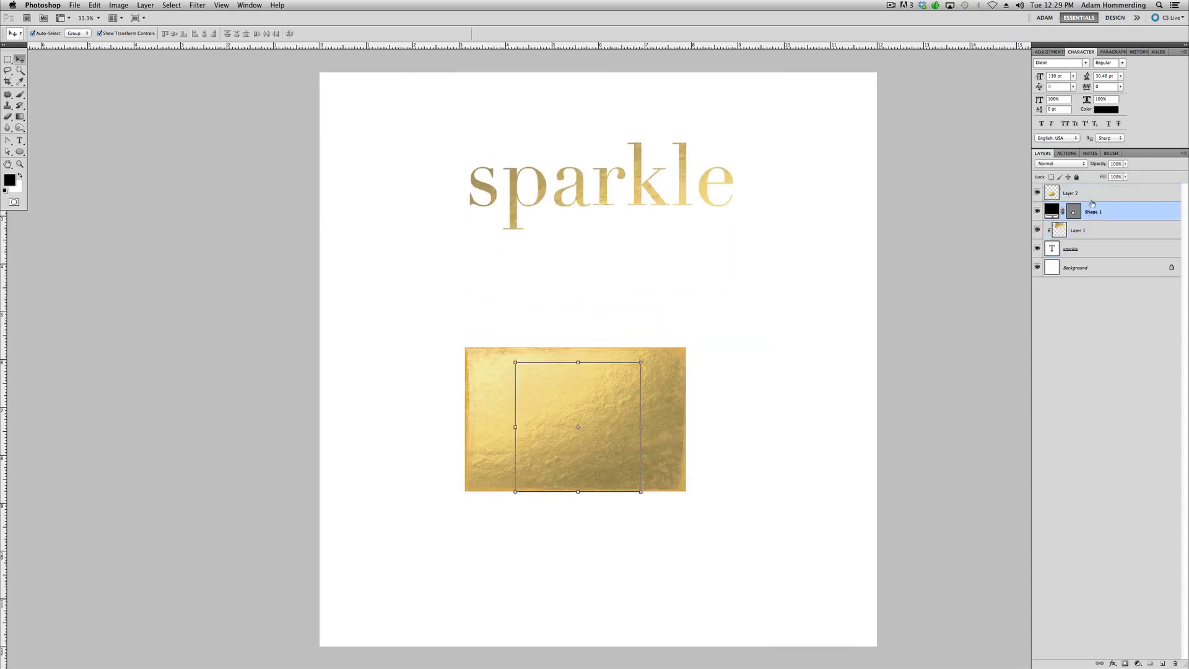
shift+click(1092, 195)
click(1092, 194)
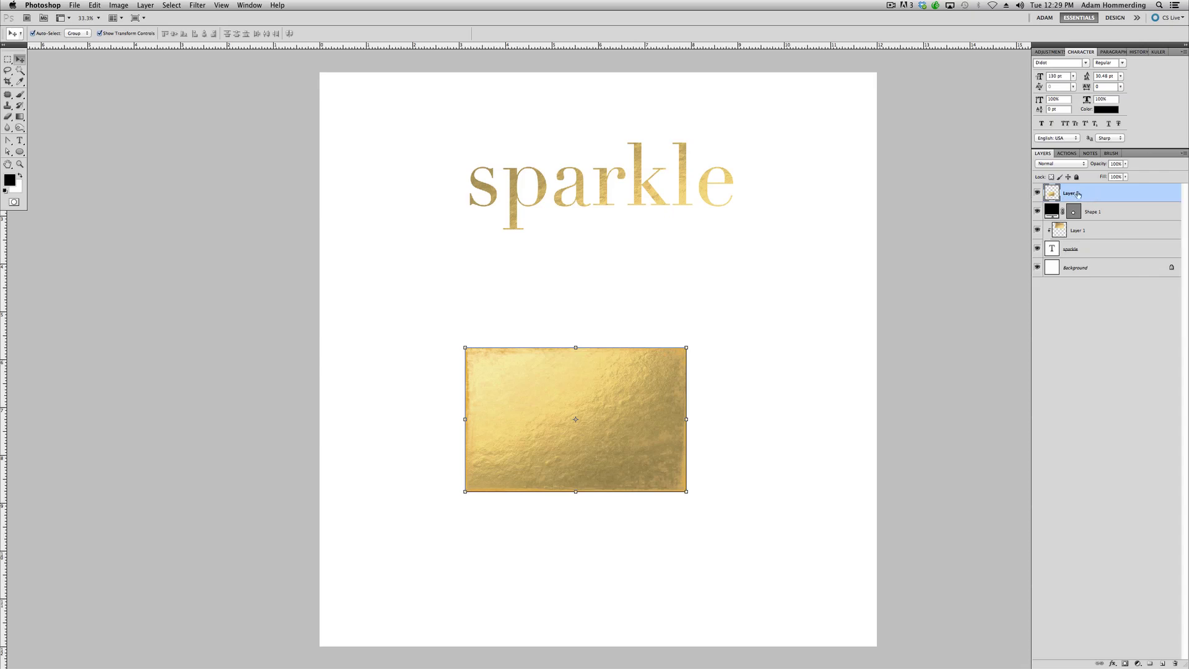
alt+click(1099, 201)
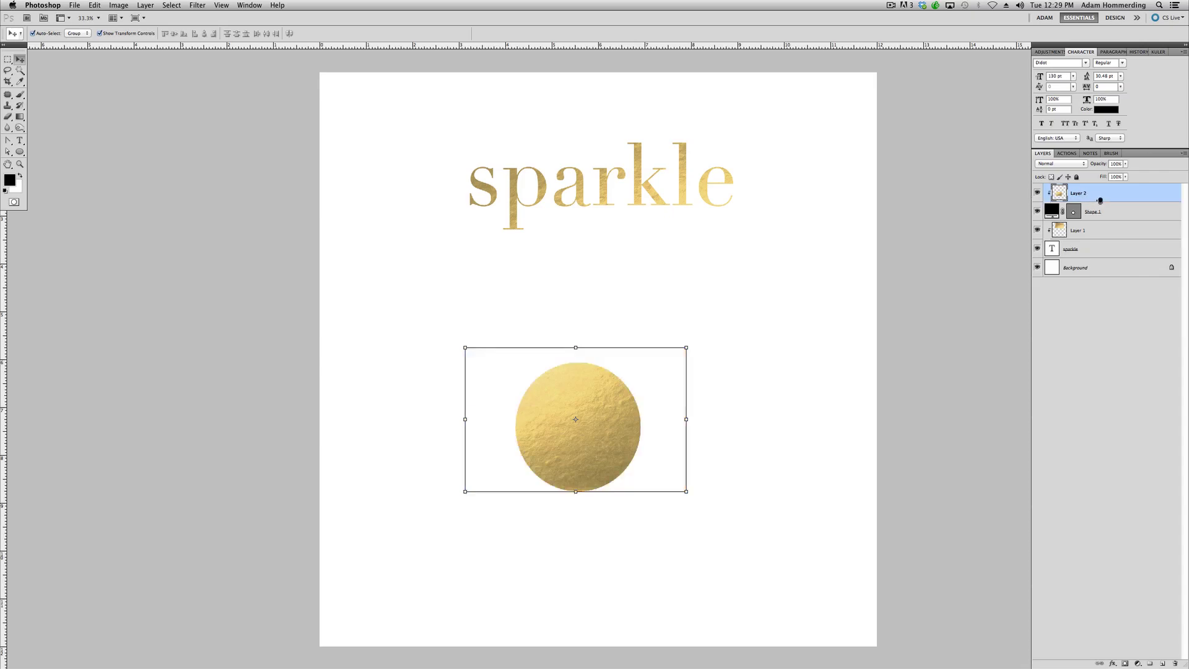
drag(606, 428, 605, 436)
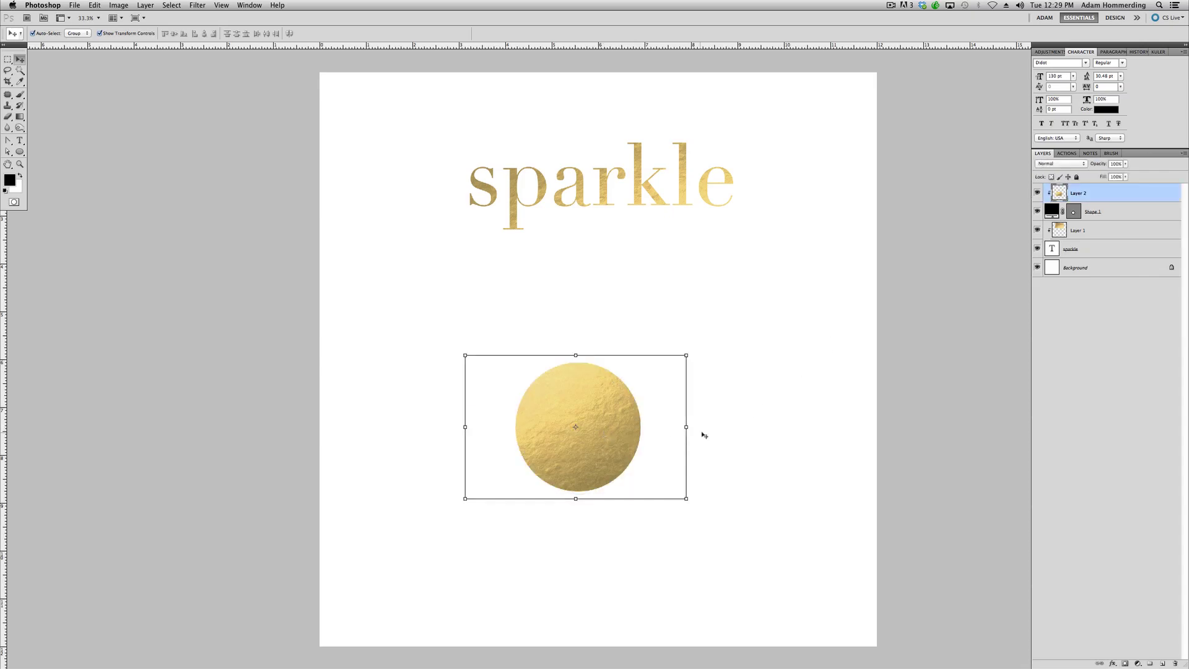
click(777, 428)
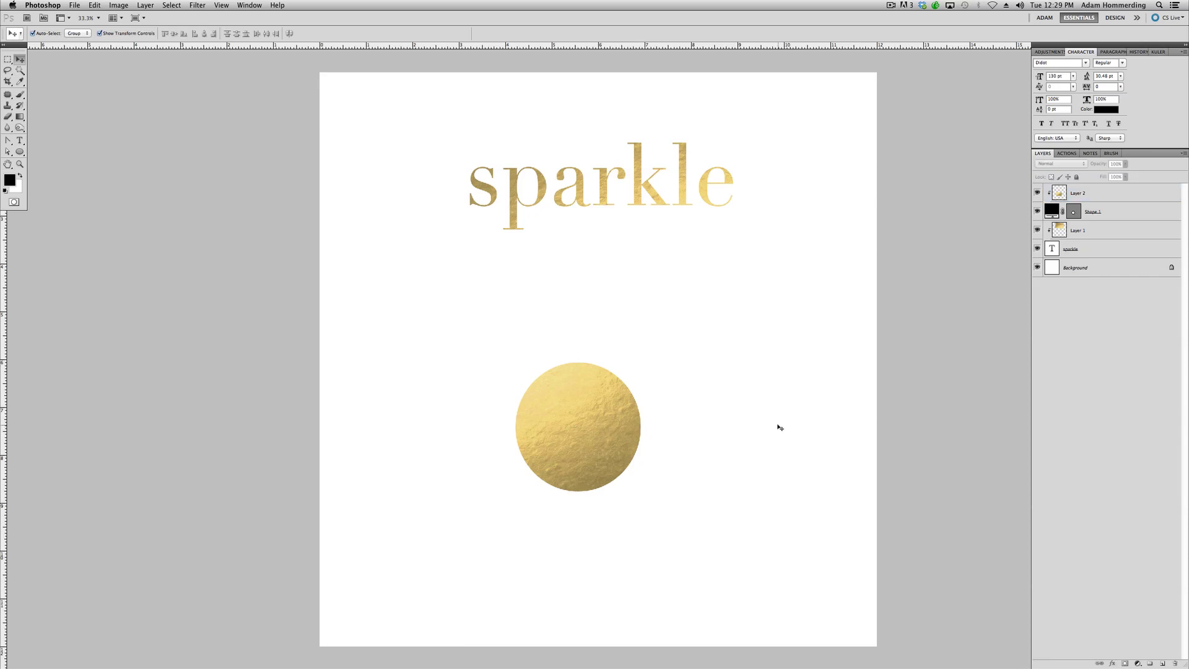
- Add the black text "glitz" over the gold circle and set its font size to 81 pt
click(20, 140)
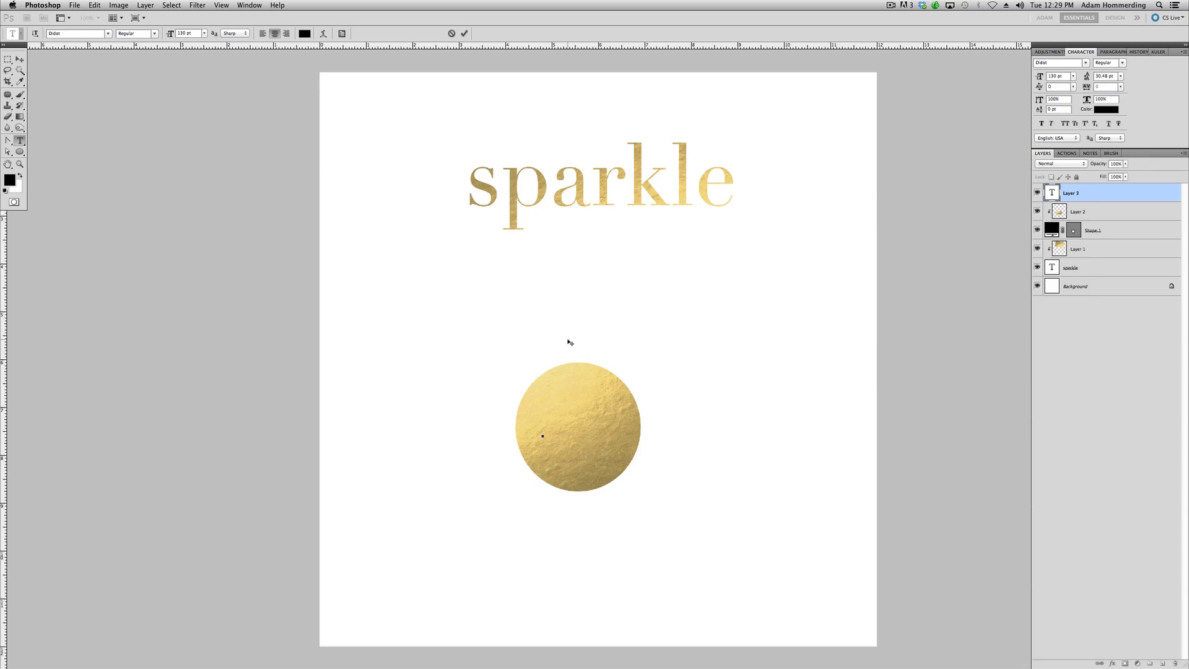
text(glitz)
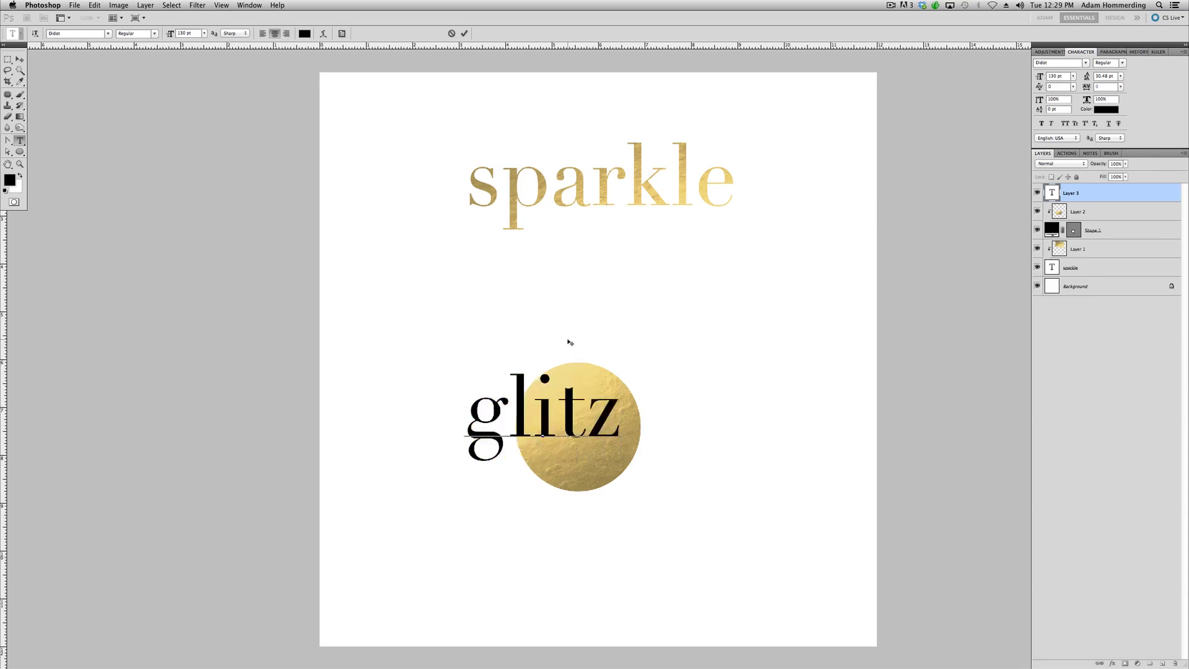
key(super+a)
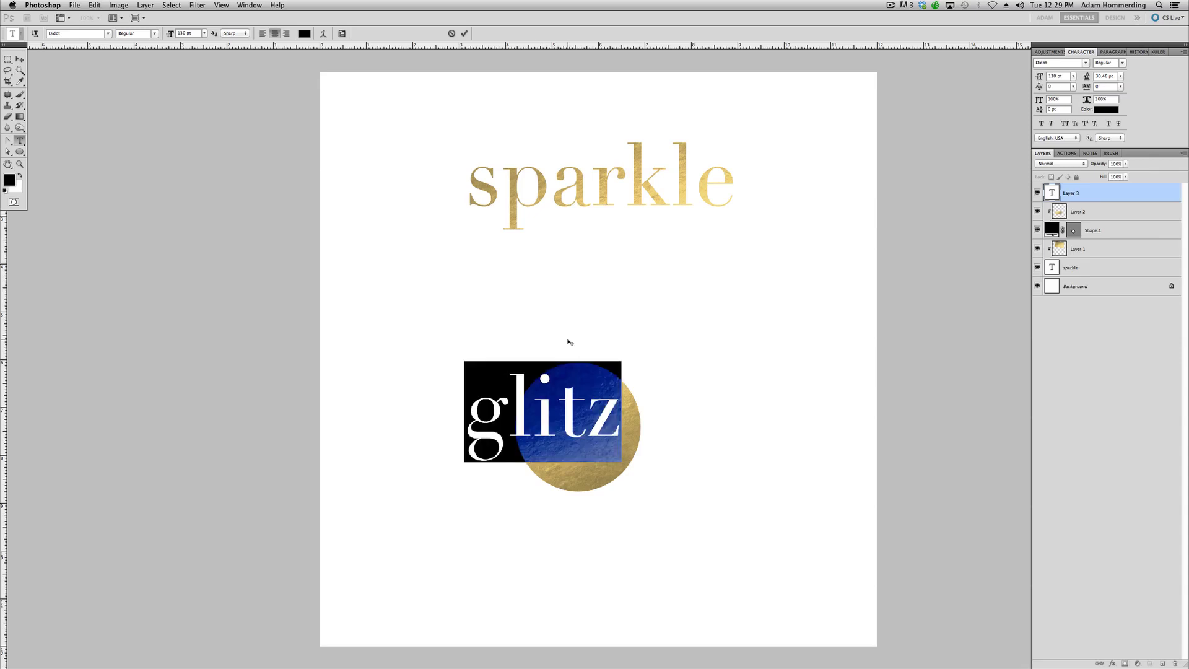
drag(166, 36, 142, 34)
click(21, 60)
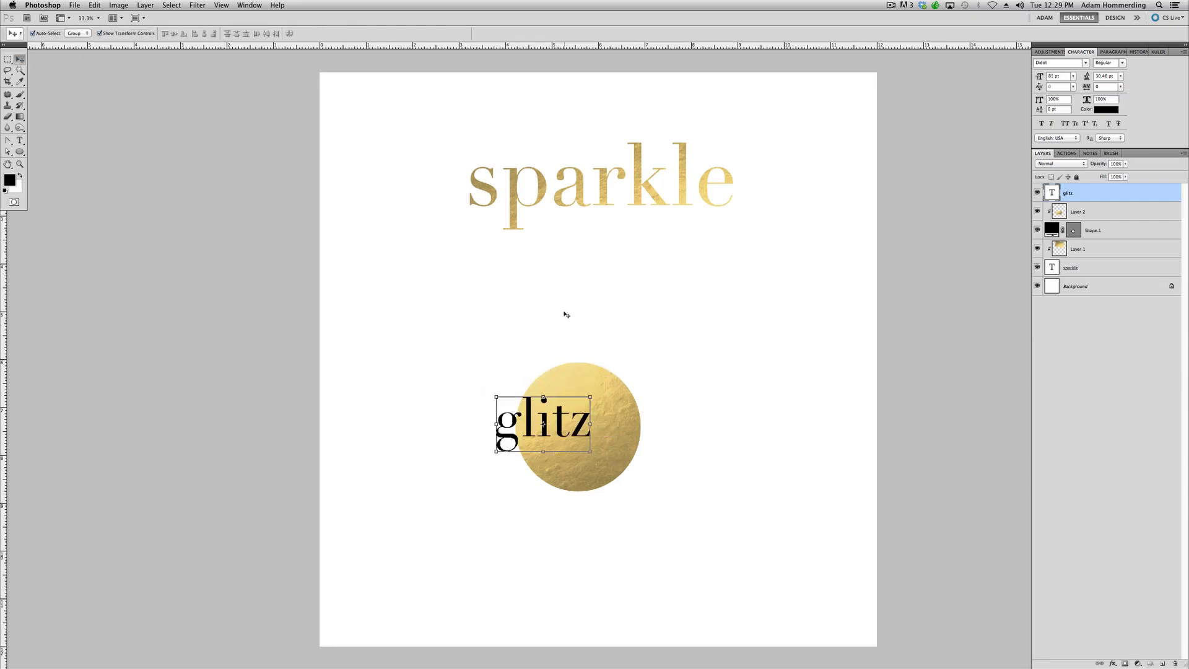
- Move the "glitz" text to the centre of the gold circle and change its color to white
drag(559, 418, 594, 423)
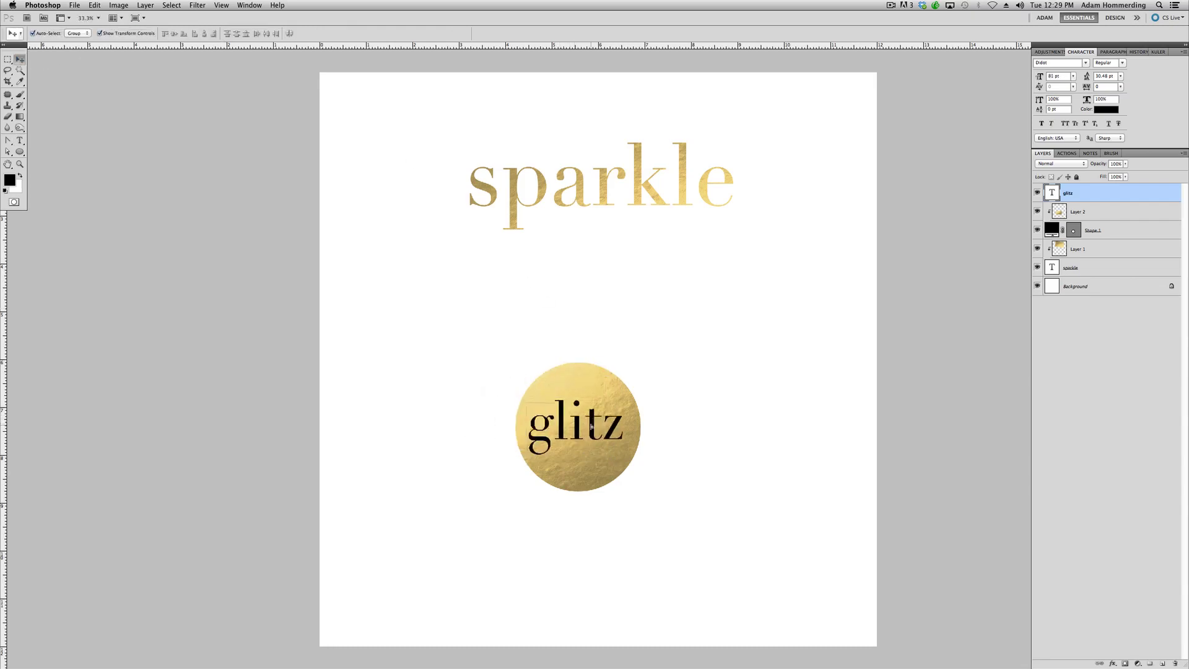
click(1106, 110)
click(579, 349)
key(Return)
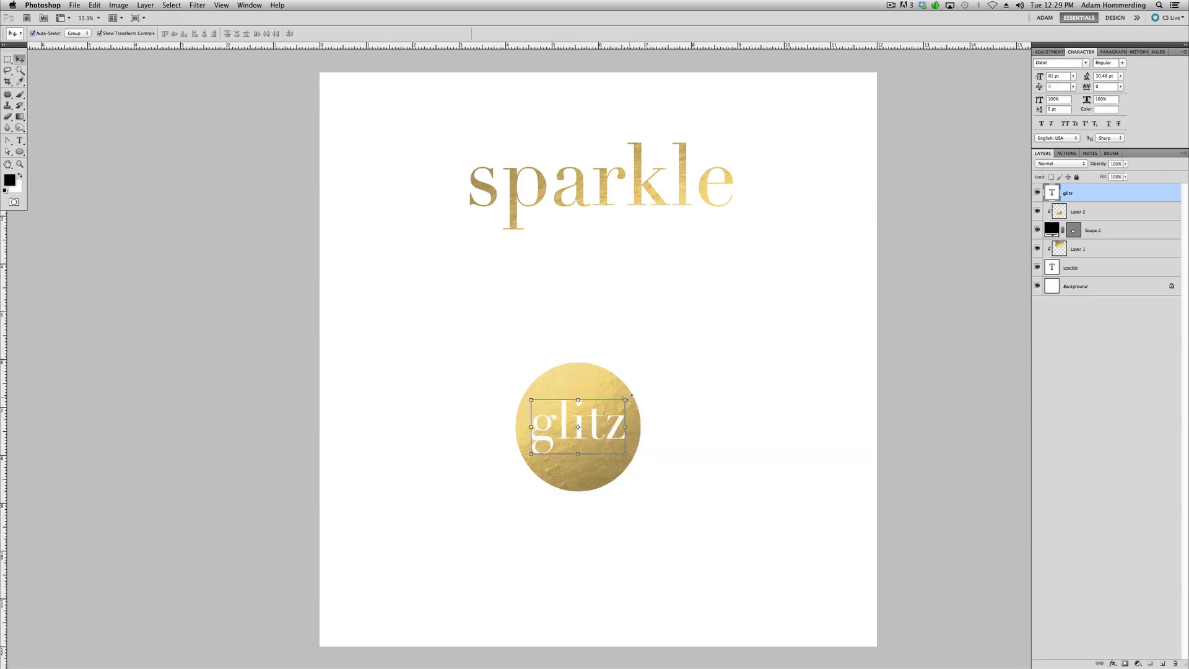
- Enlarge the white "glitz" text to about 101 pt so it nearly spans the circle, and centre it again
drag(627, 396, 641, 378)
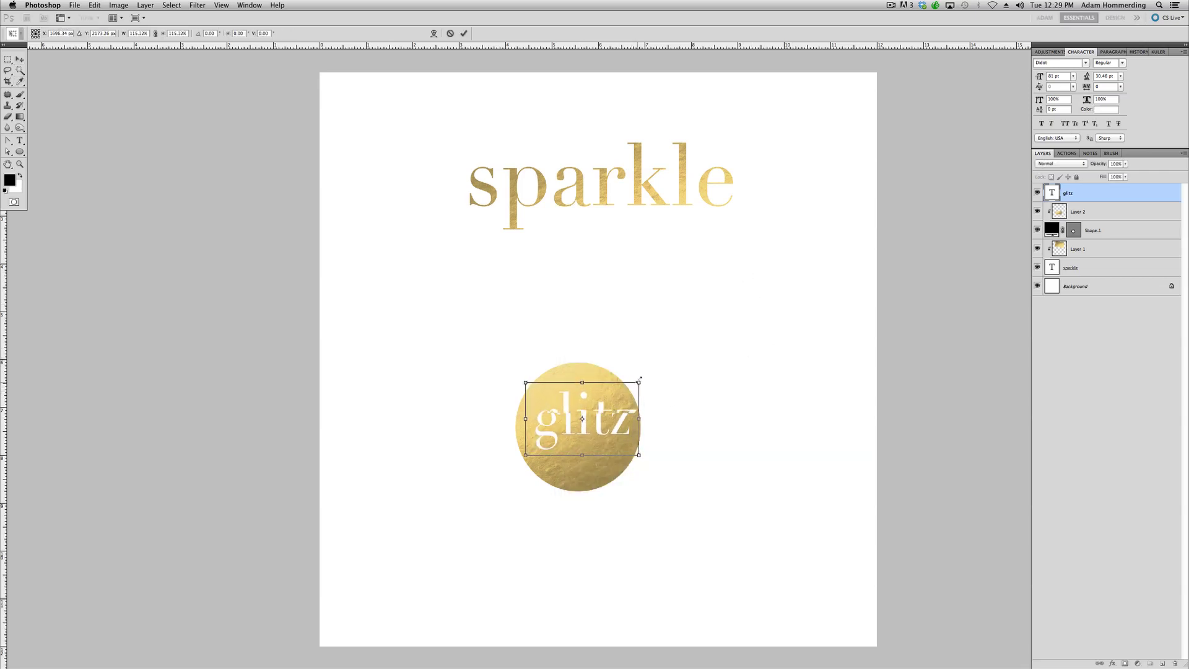
click(464, 33)
click(687, 263)
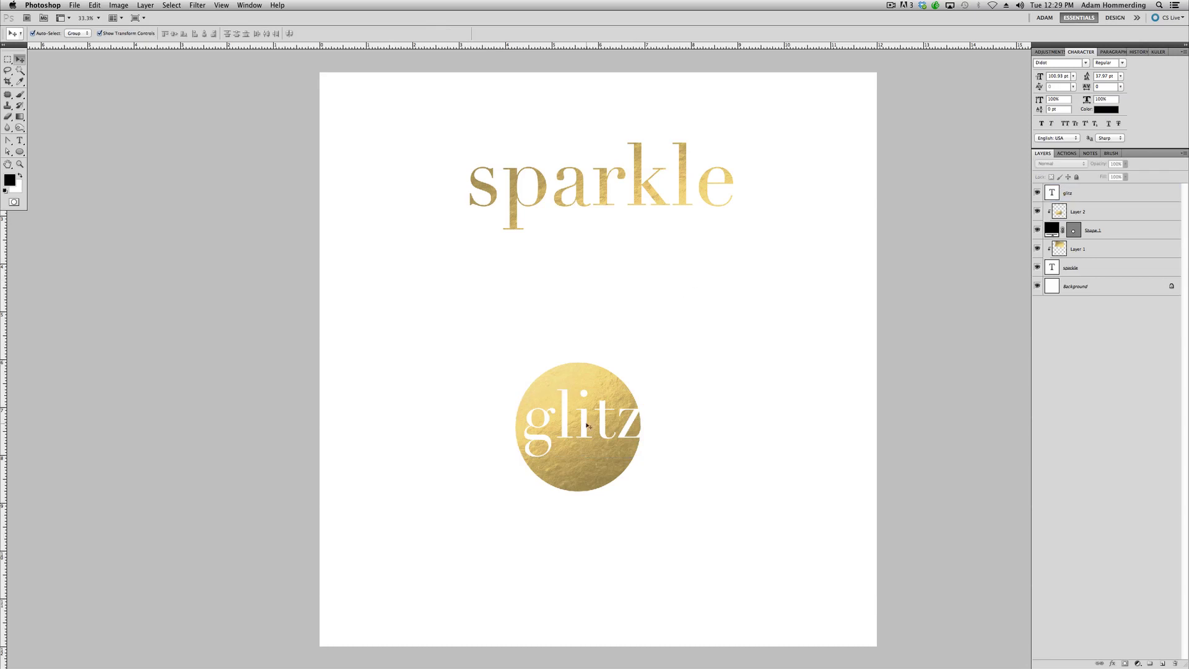
drag(588, 426, 597, 428)
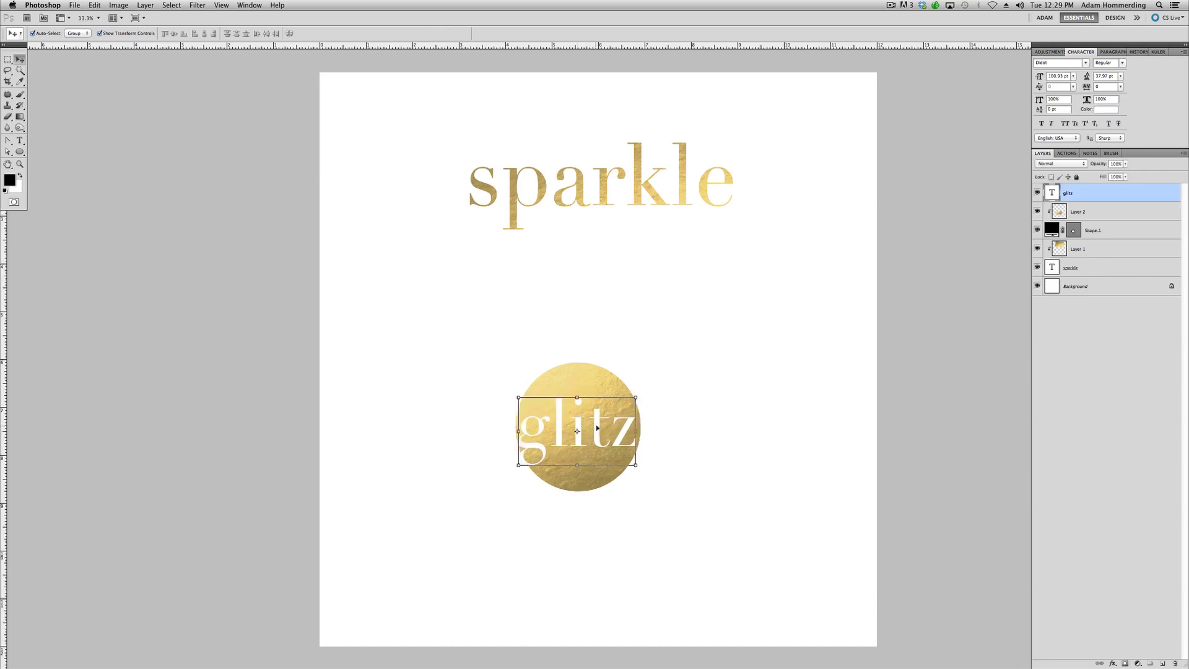
- Select the "glitz" text, its foil and the circle together and move them about 1 inch right and 1.2 inches up
click(613, 295)
drag(493, 338, 641, 356)
click(745, 292)
drag(674, 479, 628, 391)
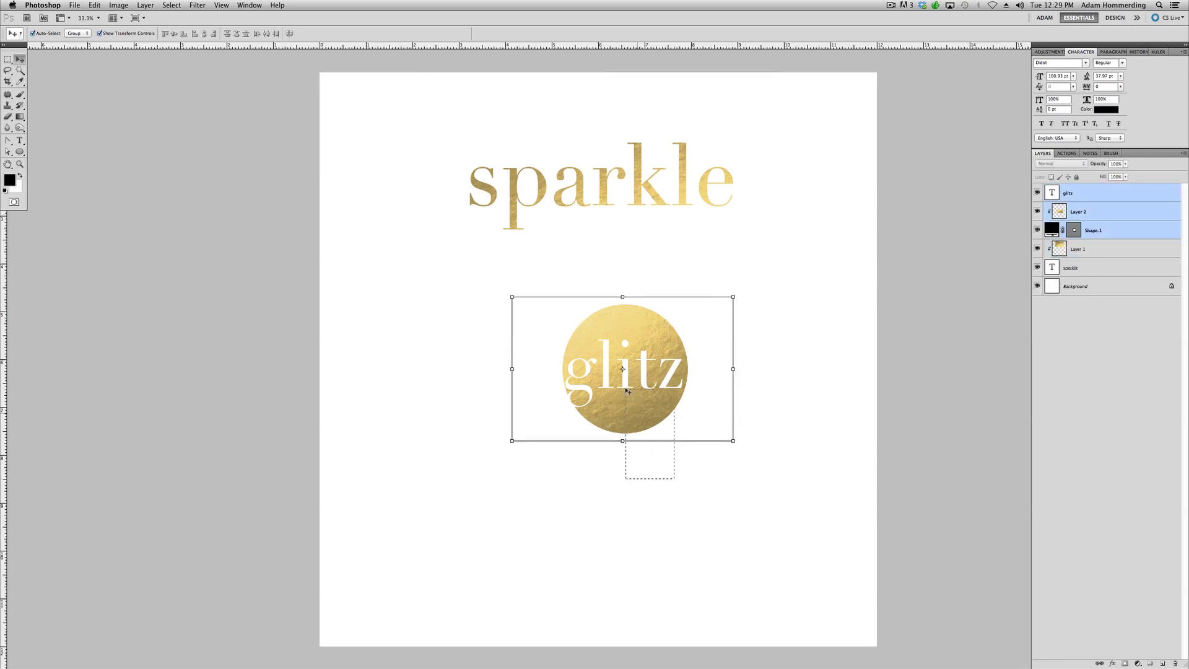
- Rotate the glitz circle group about 10 degrees counterclockwise and move it up close beneath the word "sparkle"
drag(745, 295, 718, 267)
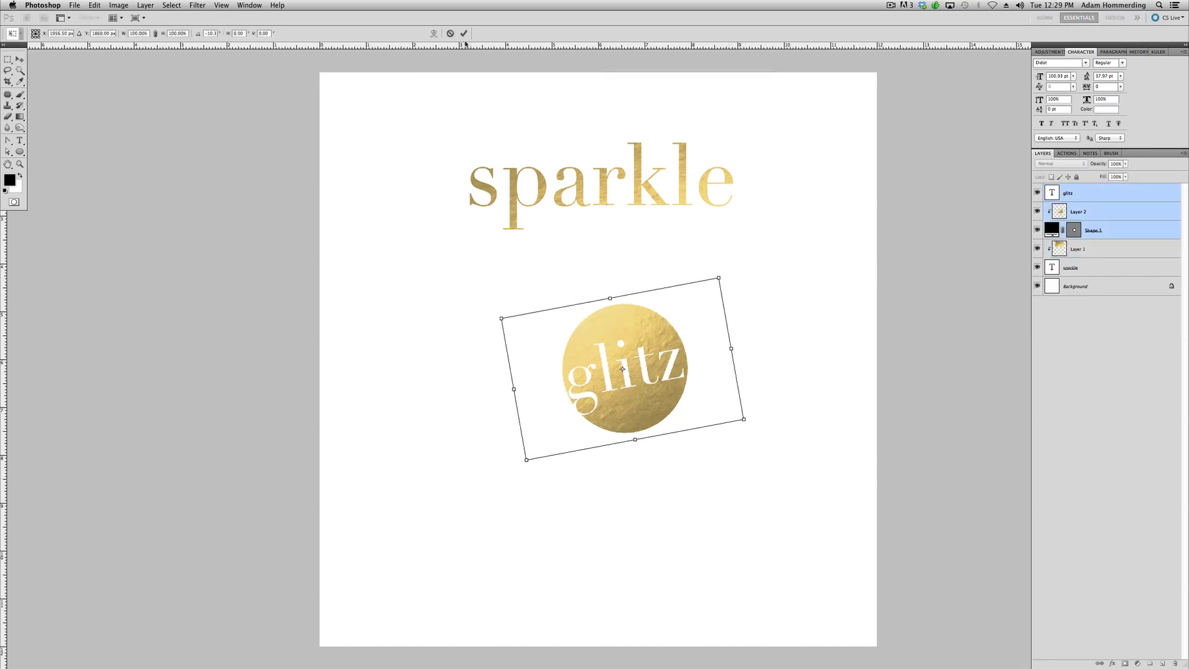
click(464, 34)
drag(638, 382, 659, 320)
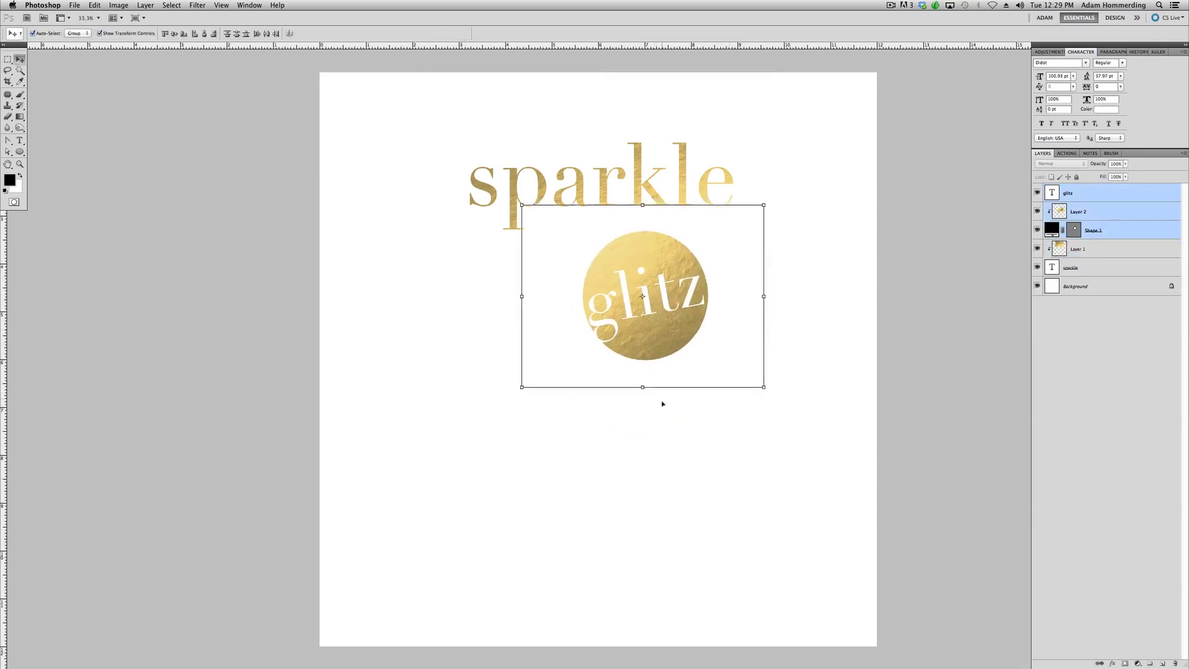
click(704, 533)
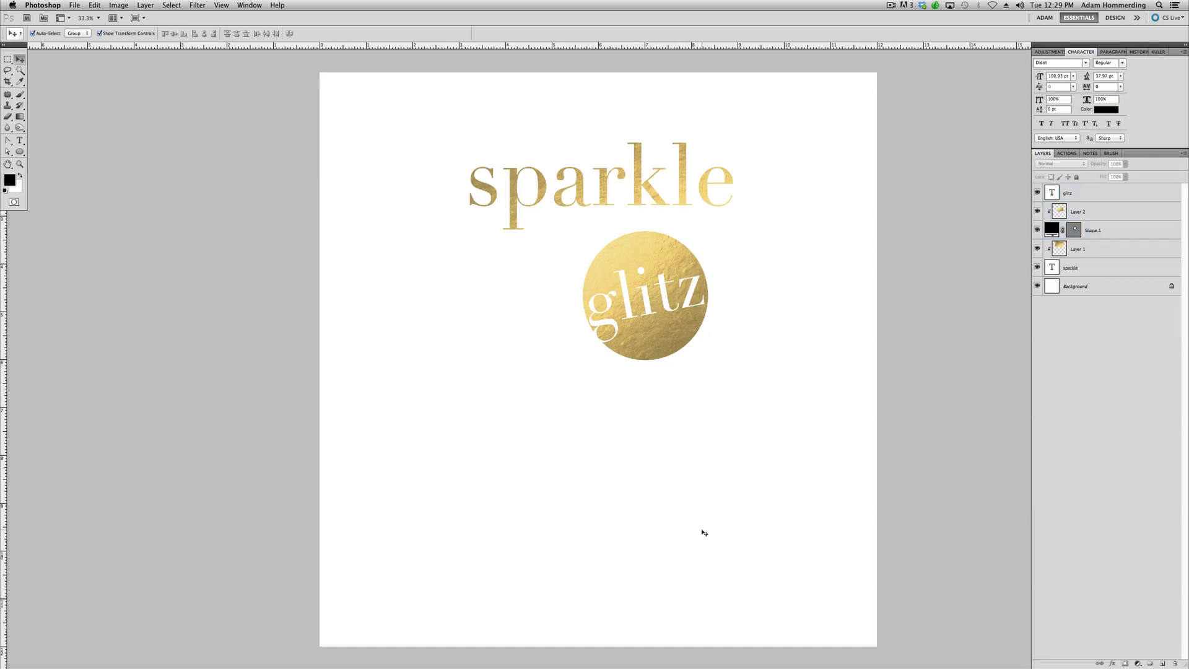